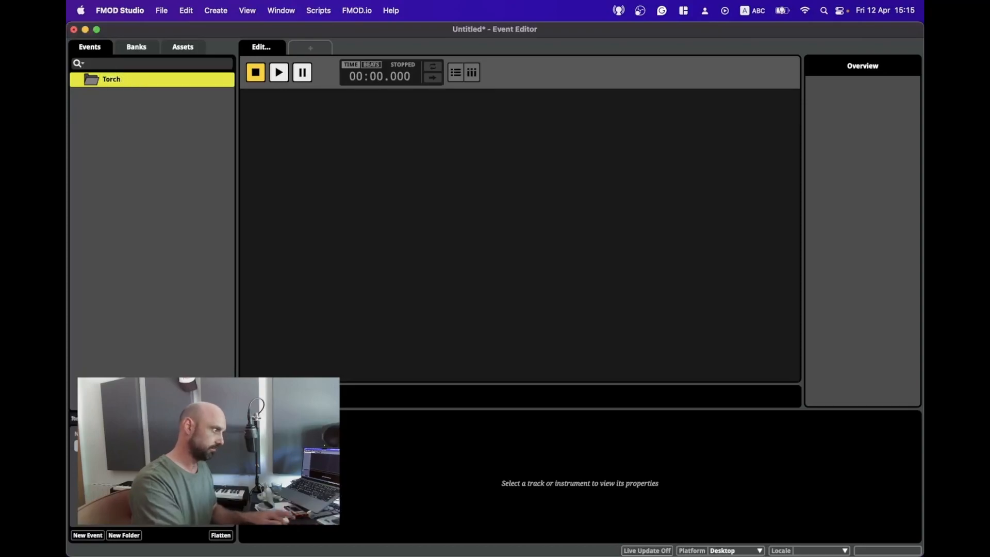
# Step: Create a new event named Torch_Main in the Torch folder
pyautogui.rightClick(124, 80)
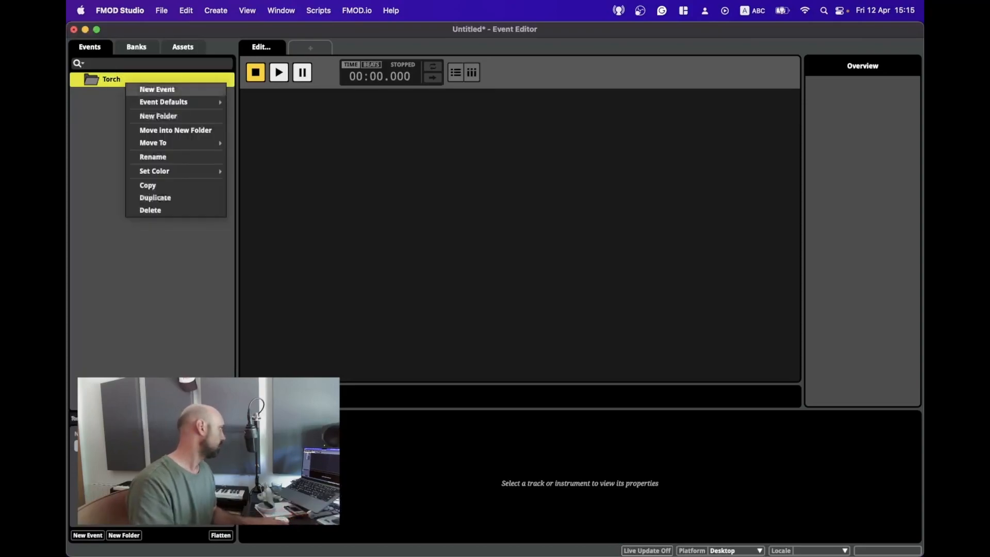
pyautogui.click(147, 89)
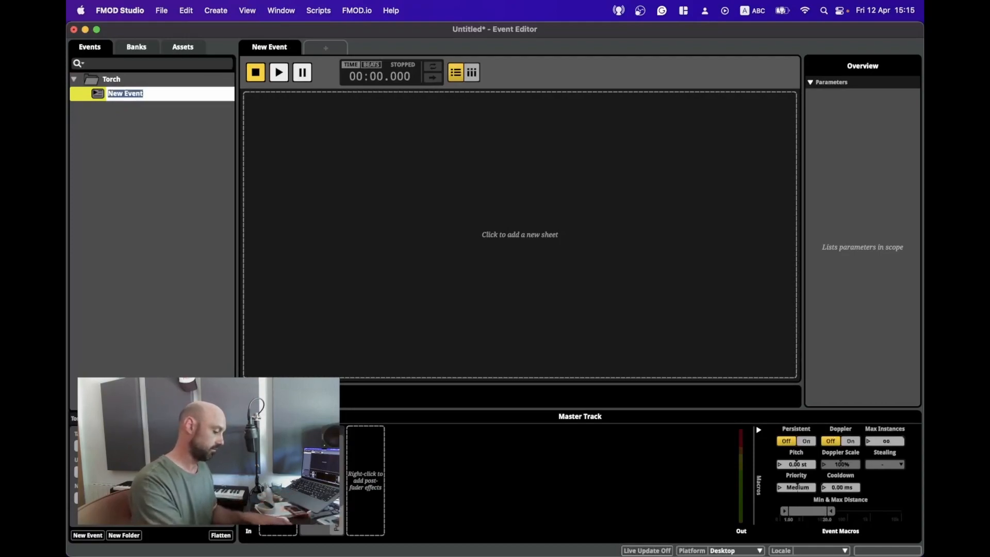
pyautogui.write('Torch_Main')
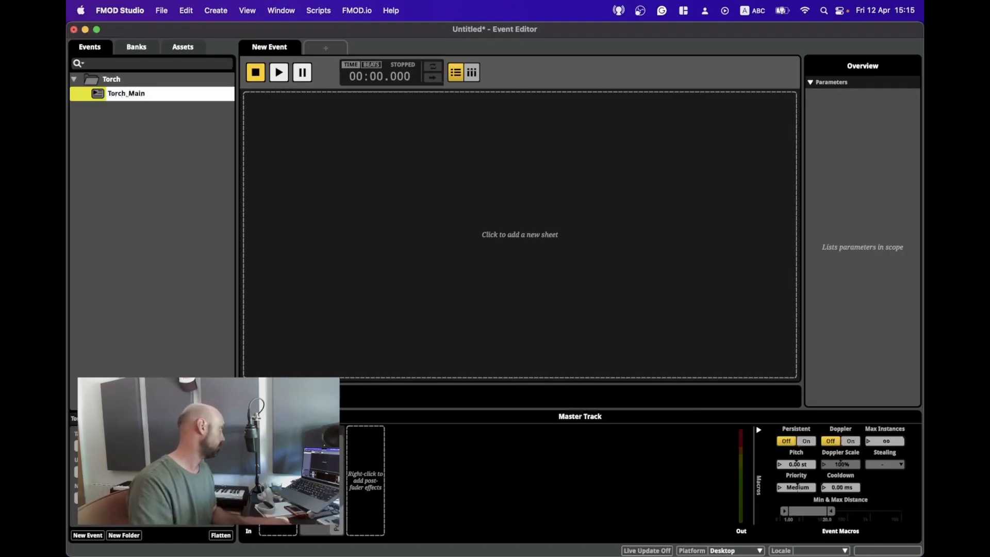
pyautogui.press('Return')
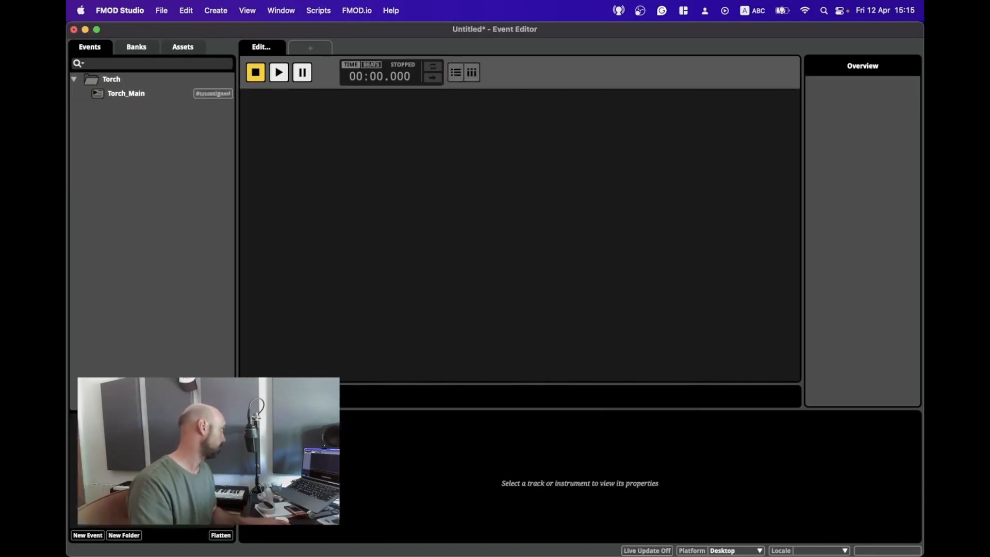
# Step: Assign the Torch_Main event to an existing bank
pyautogui.rightClick(135, 93)
pyautogui.moveTo(175, 151)
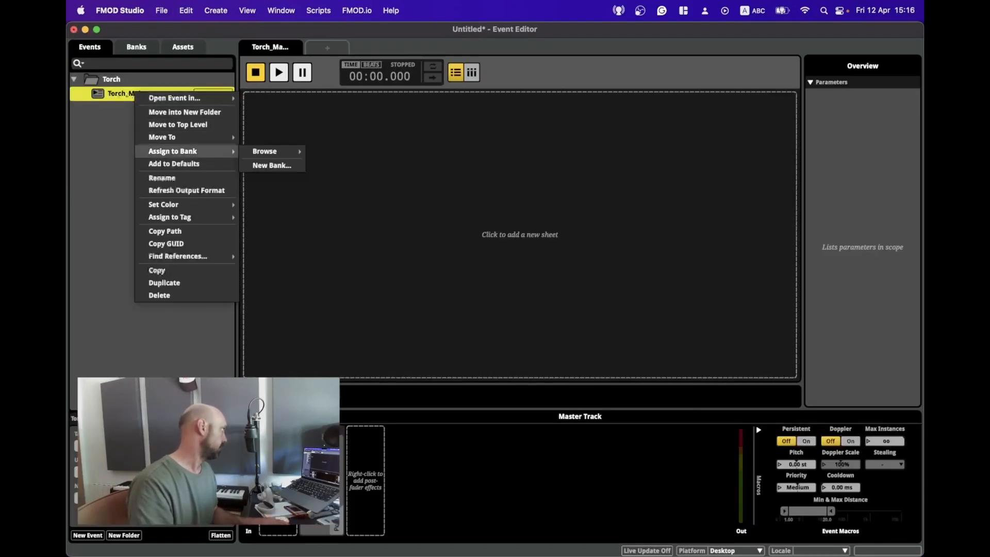
pyautogui.moveTo(266, 151)
pyautogui.click(345, 179)
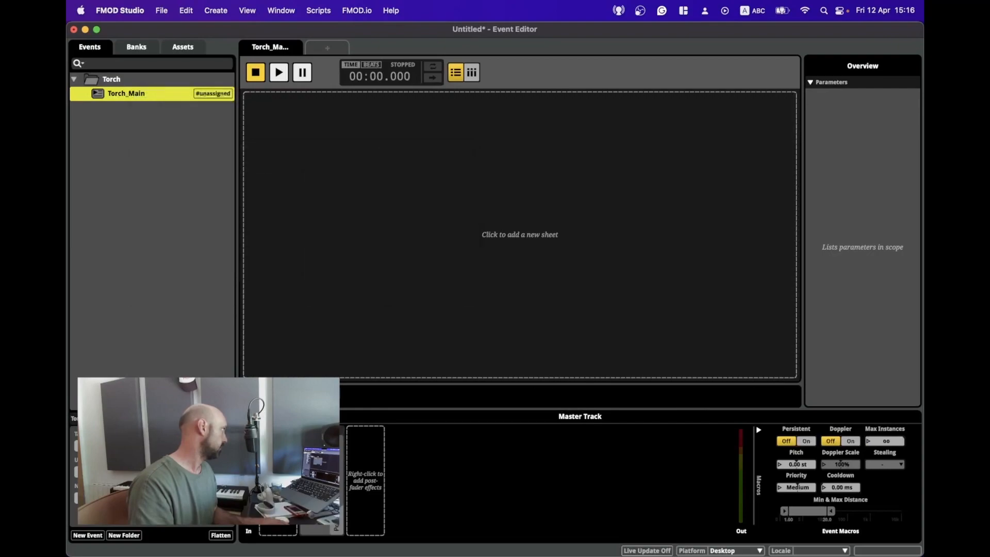
# Step: Add a timeline sheet to Torch_Main and create an audio track on it
pyautogui.click(388, 178)
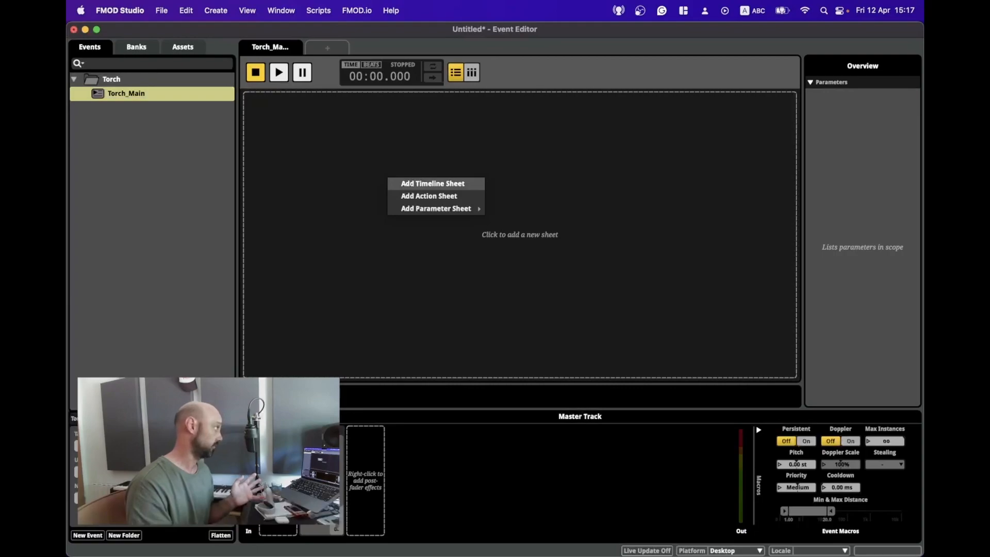
pyautogui.click(412, 184)
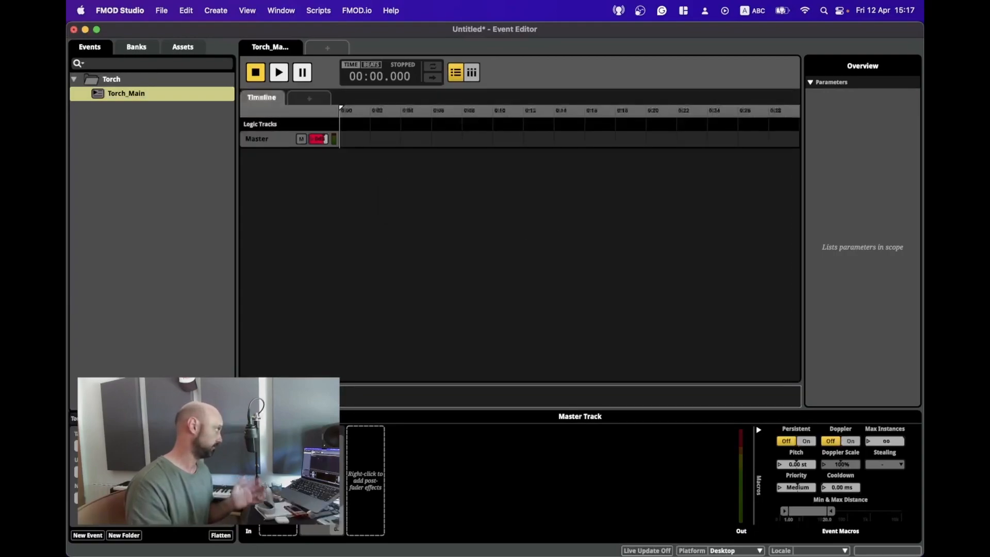
pyautogui.rightClick(281, 138)
pyautogui.click(321, 144)
pyautogui.click(412, 160)
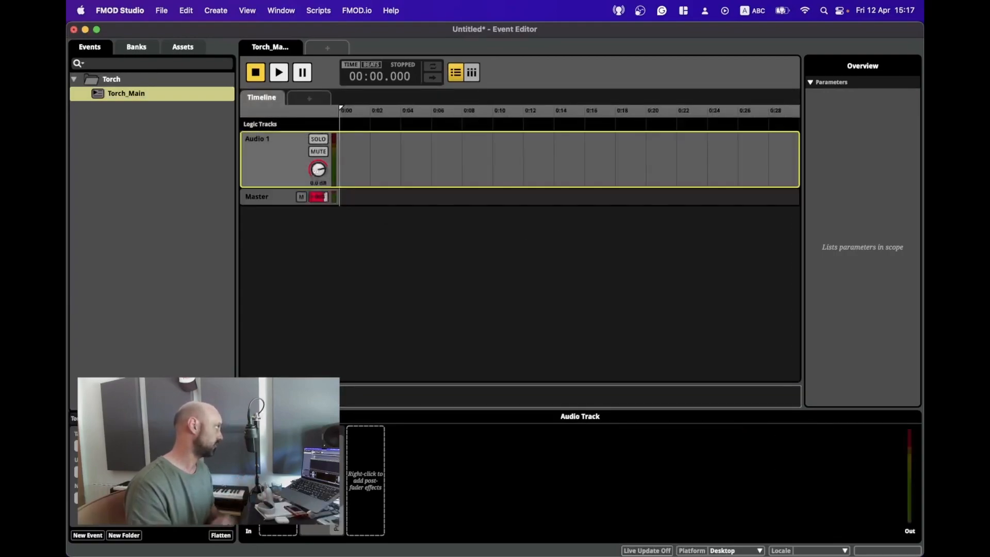
# Step: Place Torch_Ignition.wav from the FireTorch_Demo folder at the start of the Audio 1 track and play the event
pyautogui.press('super+Tab')
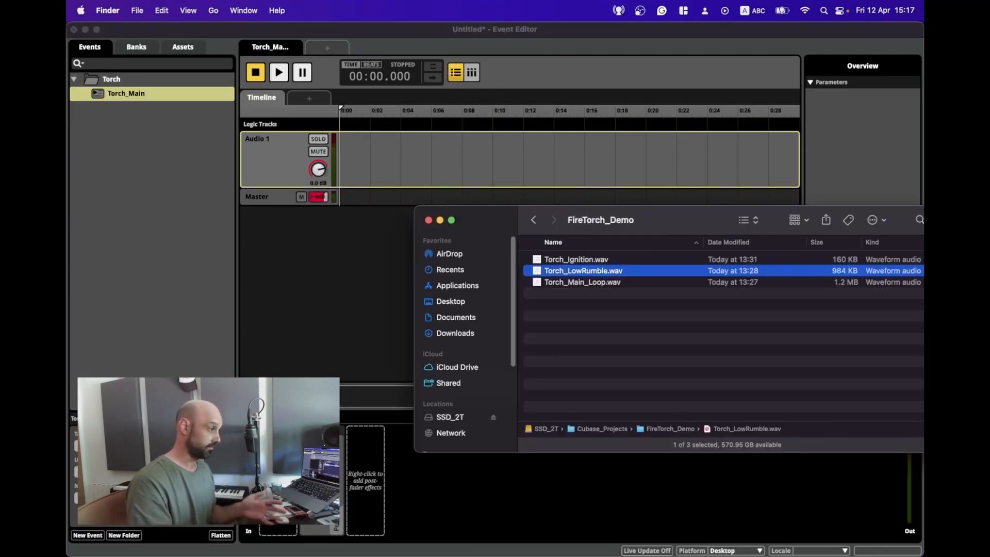
pyautogui.click(575, 259)
pyautogui.moveTo(575, 259); pyautogui.dragTo(348, 160)
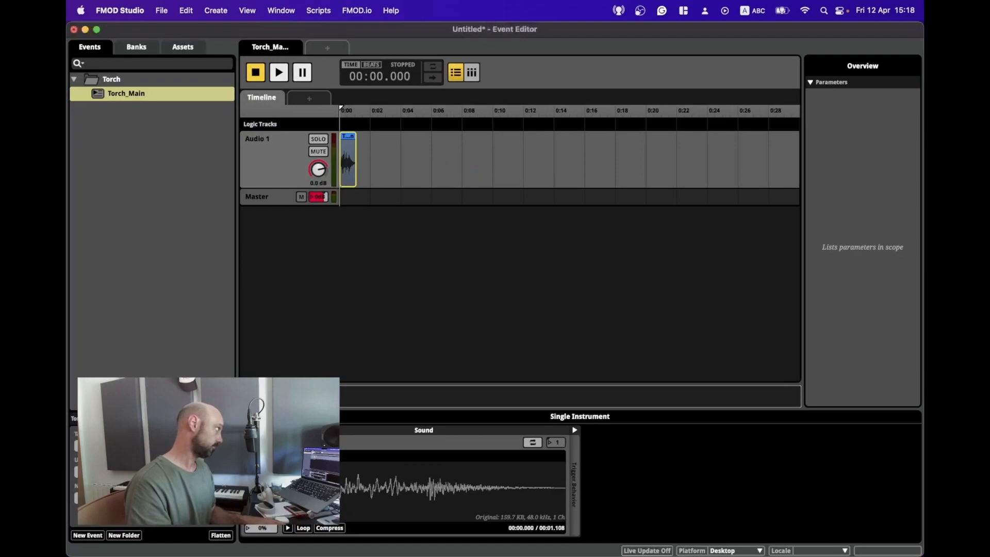
pyautogui.press('space')
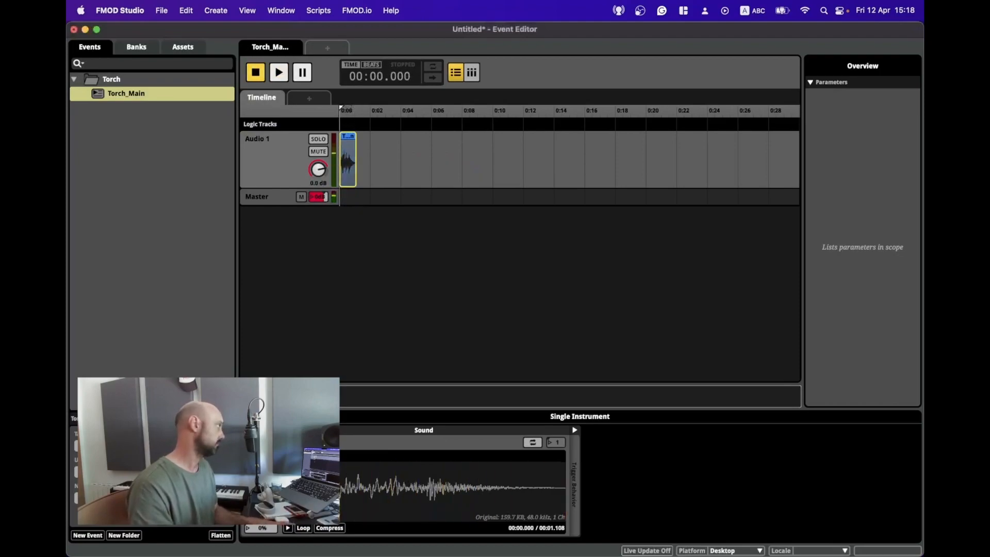
# Step: Rename the Audio 1 track as Ignition
pyautogui.click(257, 139)
pyautogui.doubleClick(258, 139)
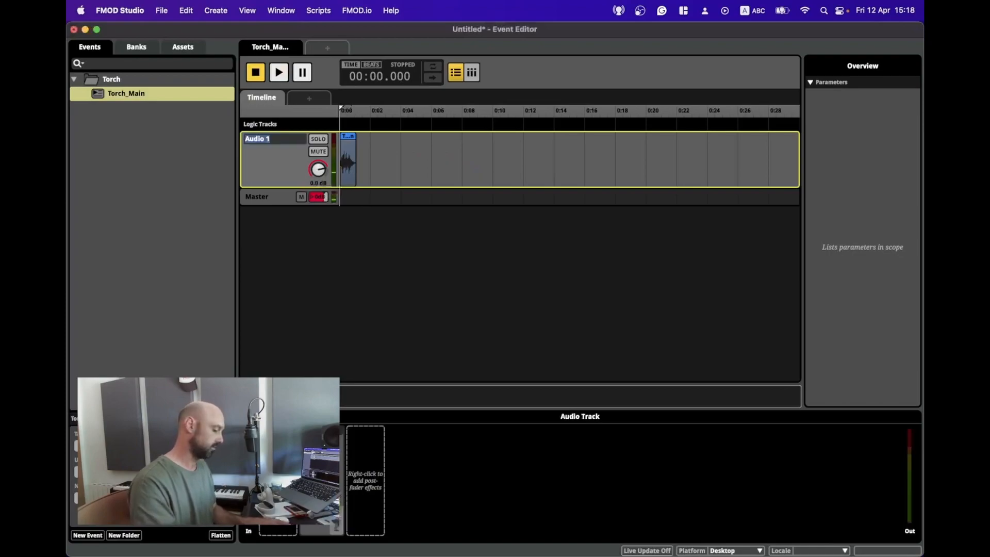
pyautogui.write('Ignition')
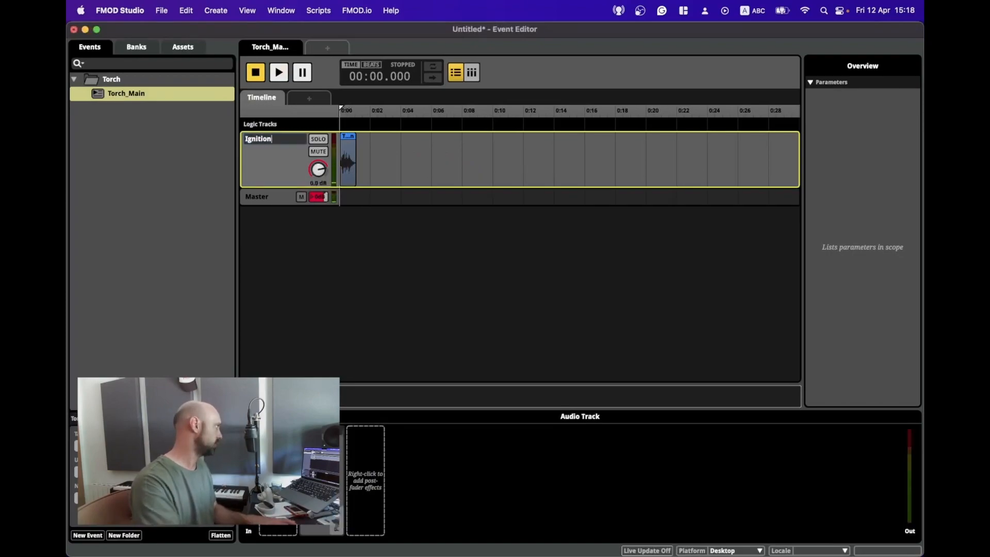
pyautogui.press('Return')
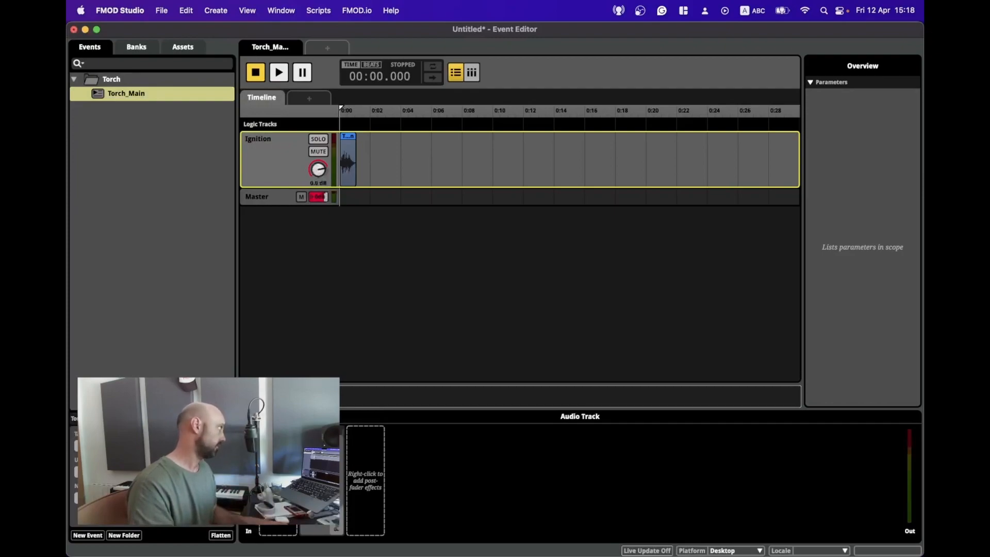
# Step: Create a second event named Fire_Main in the Torch folder
pyautogui.rightClick(133, 107)
pyautogui.rightClick(125, 80)
pyautogui.click(156, 88)
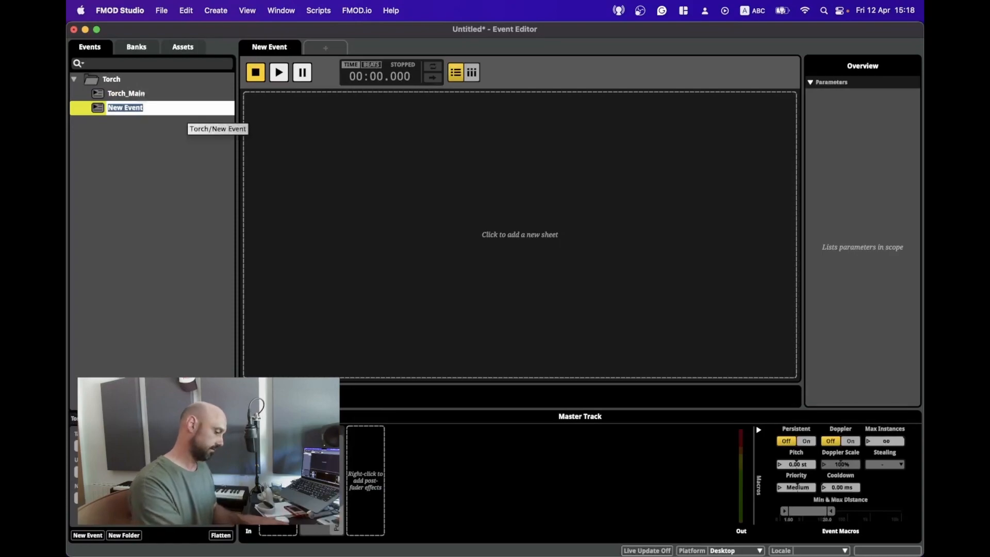
pyautogui.write('Fire_Main')
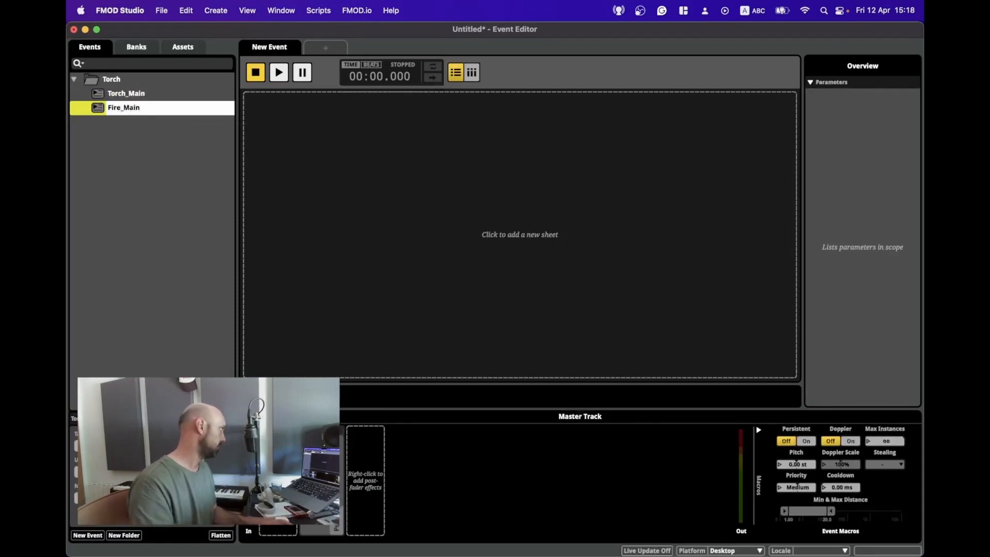
pyautogui.press('Return')
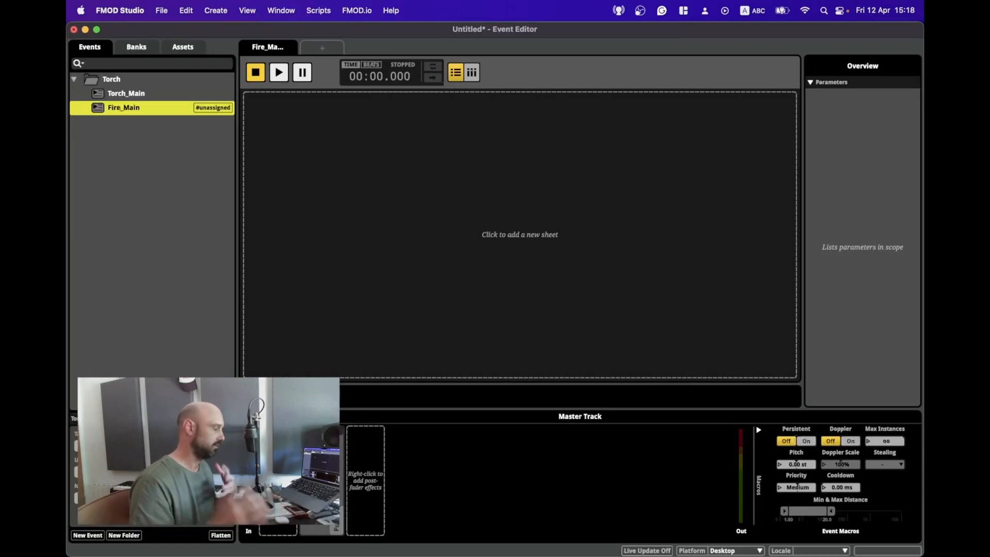
# Step: Add an action sheet to Fire_Main with a single instrument on it, and select that instrument
pyautogui.click(328, 164)
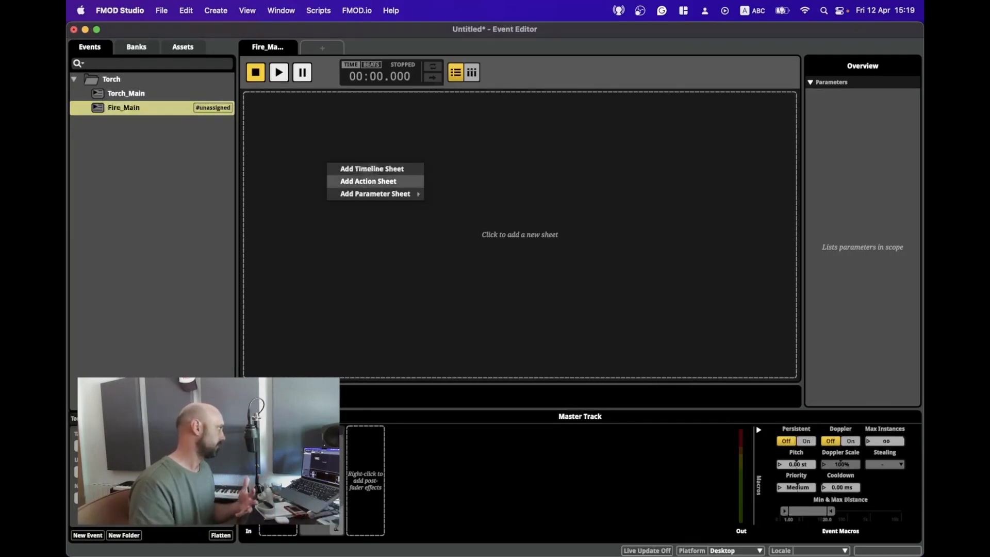
pyautogui.click(335, 181)
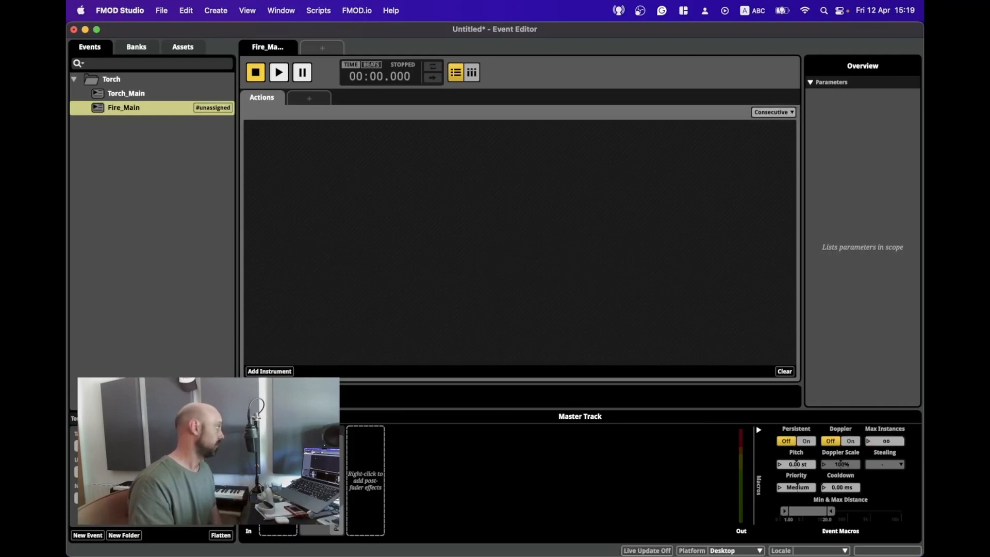
pyautogui.click(269, 371)
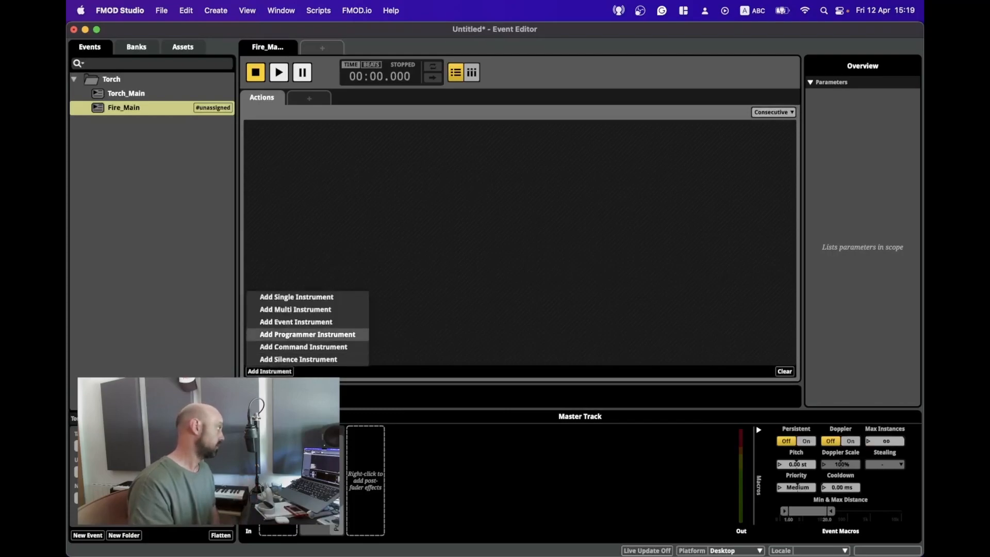
pyautogui.click(297, 297)
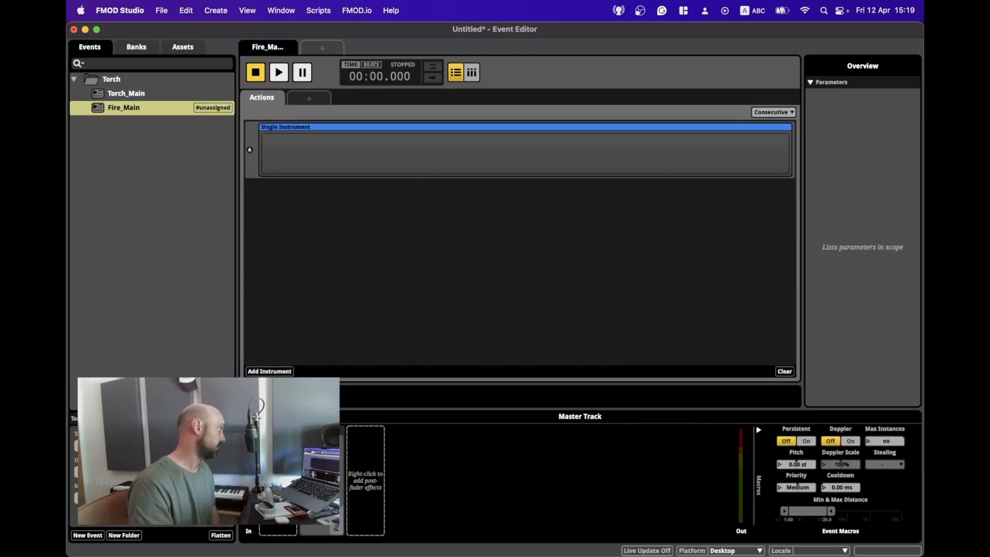
pyautogui.click(525, 154)
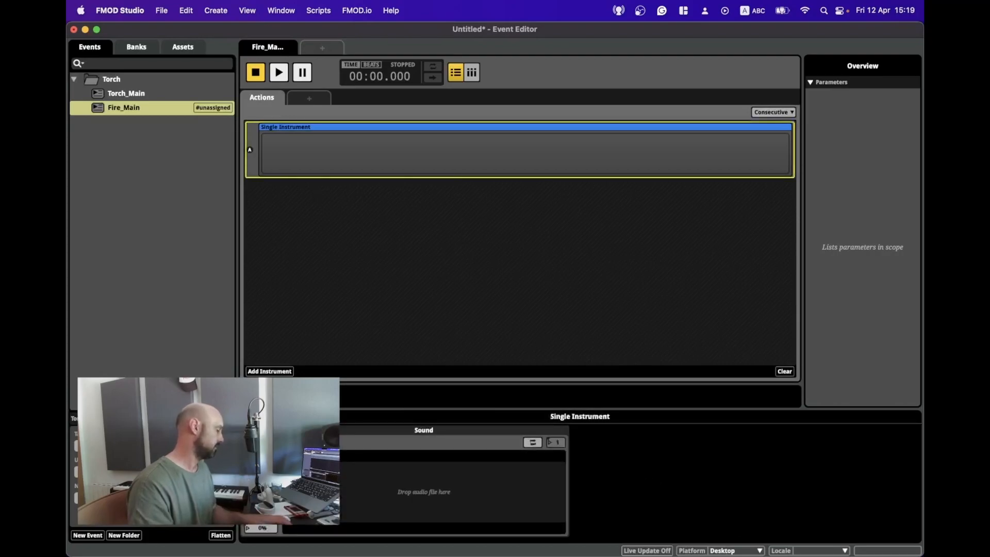
# Step: Load Torch_Main_Loop.wav from the FireTorch_Demo folder into Fire_Main's single instrument
pyautogui.press('super+Tab')
pyautogui.click(582, 282)
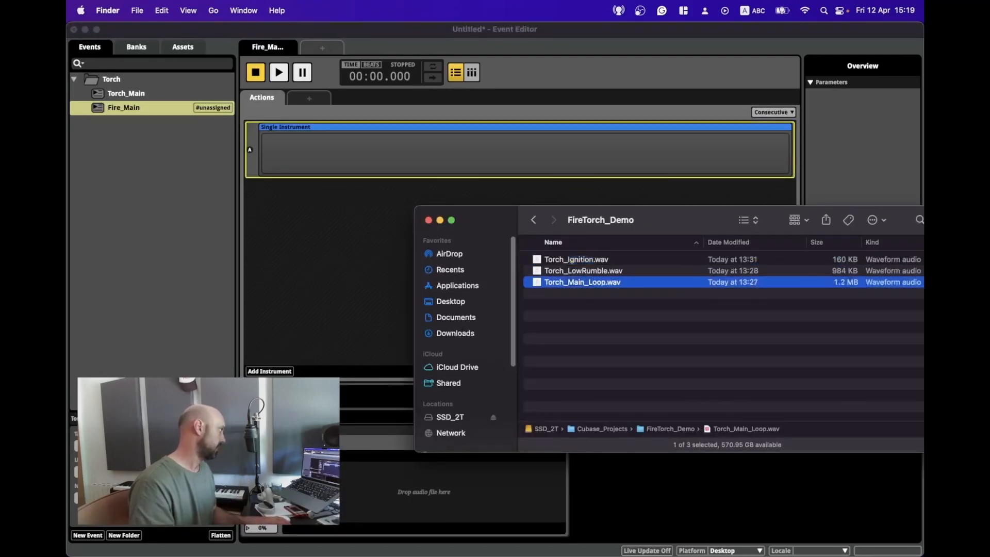
pyautogui.moveTo(583, 282); pyautogui.dragTo(340, 455)
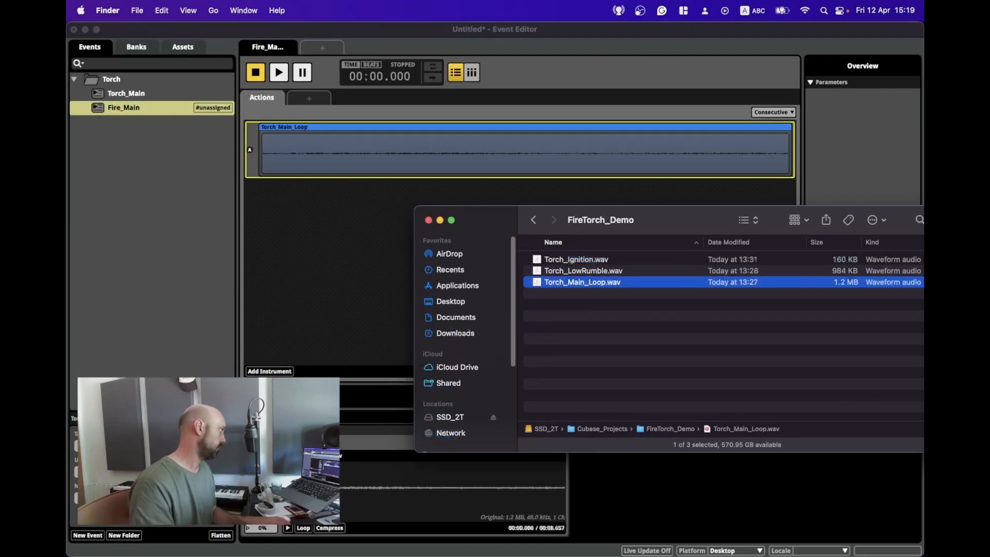
pyautogui.press('super+Tab')
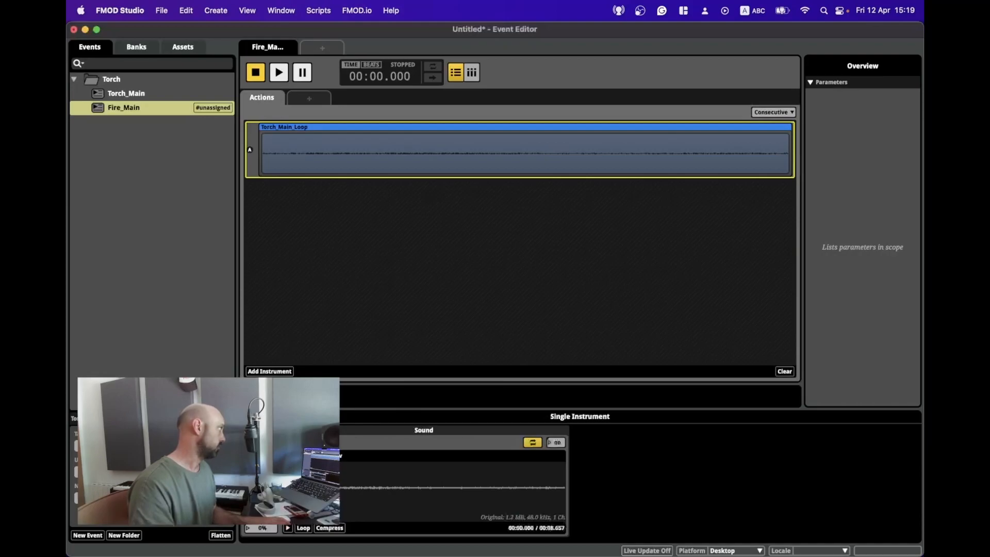
# Step: Add a second audio track to Torch_Main and place the Fire_Main event on it, starting where the Torch_Ignition clip ends
pyautogui.click(127, 93)
pyautogui.rightClick(262, 169)
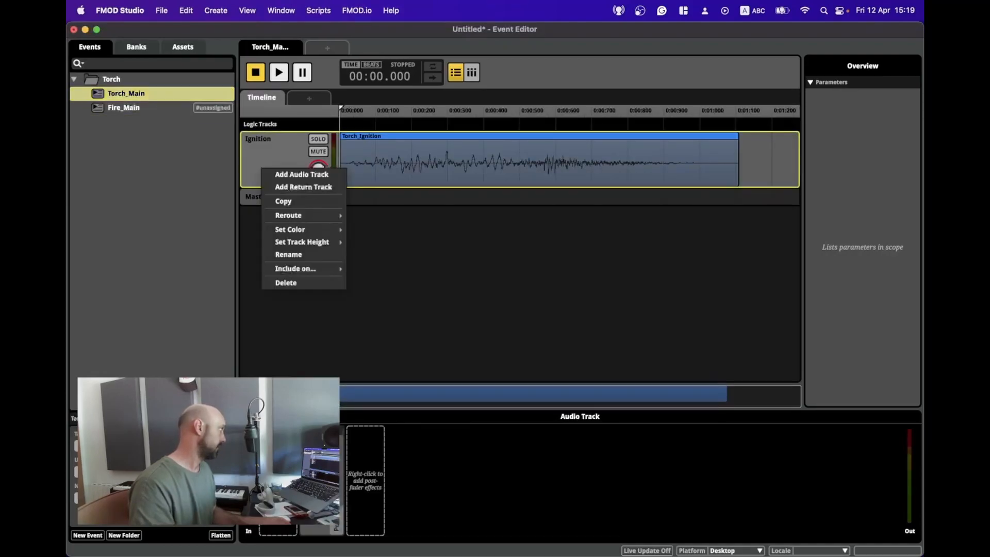
pyautogui.click(301, 174)
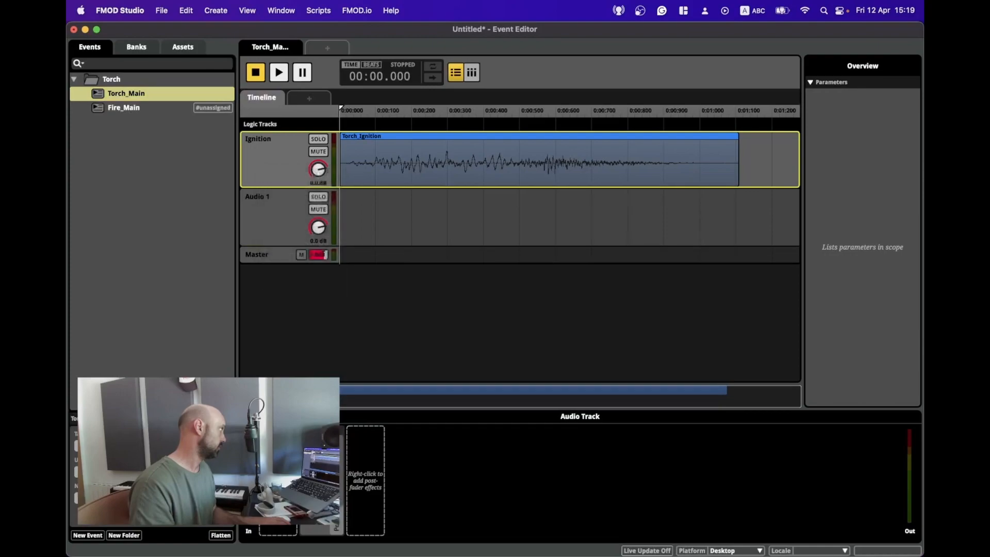
pyautogui.moveTo(120, 108); pyautogui.dragTo(439, 212)
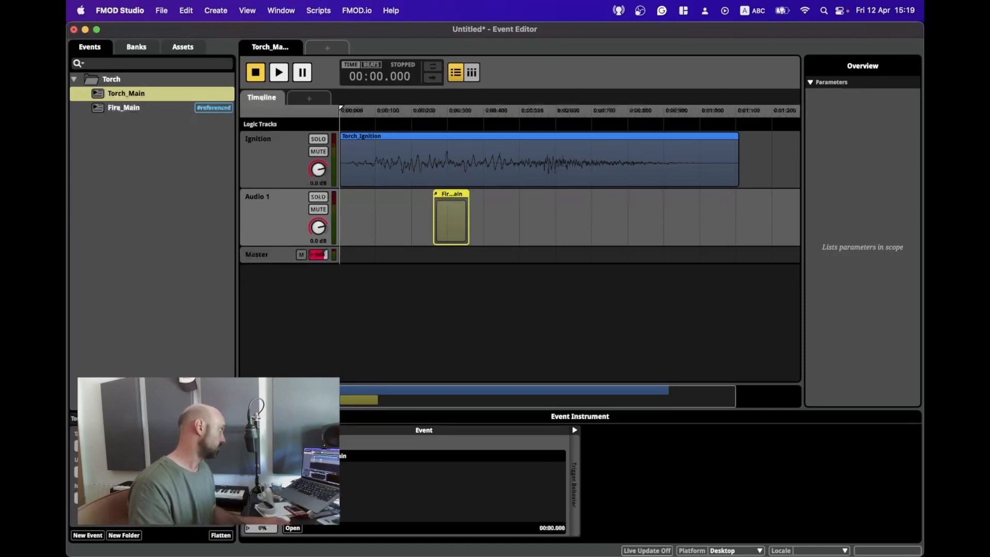
pyautogui.scroll(-2, 570, 188)
pyautogui.moveTo(438, 216); pyautogui.dragTo(706, 217)
# Step: Add a loop region to Torch_Main's logic tracks, spanning from the end of the Torch_Ignition clip to about 1.58 s
pyautogui.rightClick(672, 124)
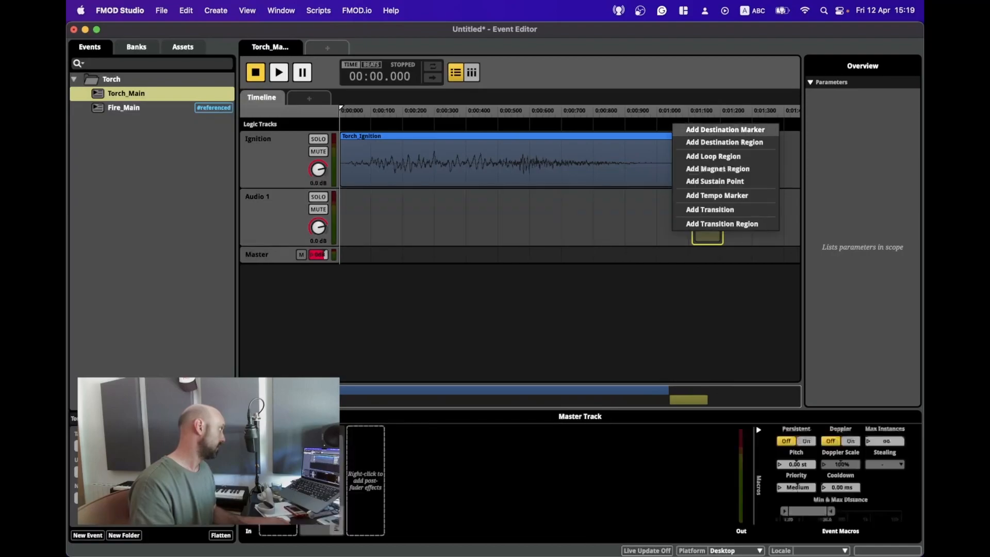
pyautogui.click(713, 156)
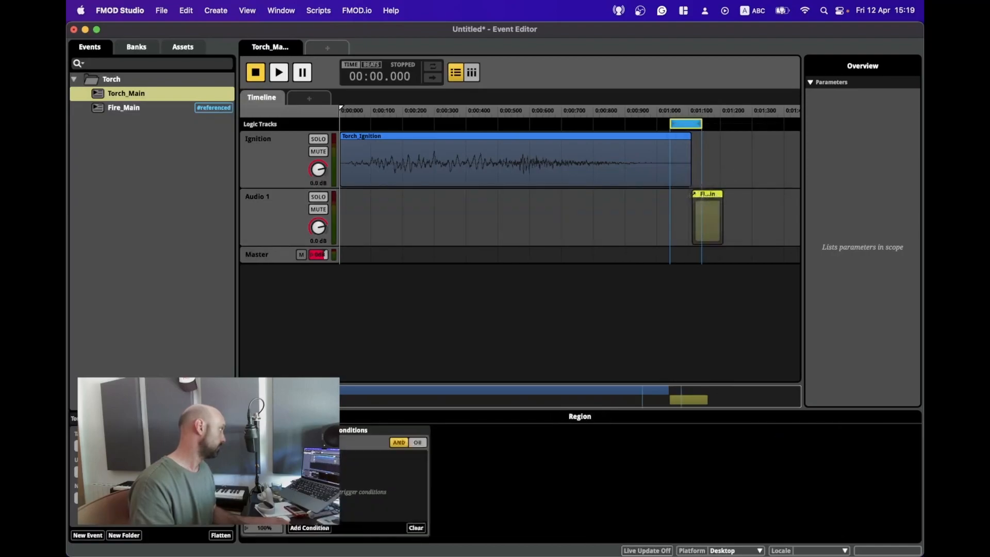
pyautogui.click(685, 173)
pyautogui.moveTo(685, 124); pyautogui.dragTo(778, 123)
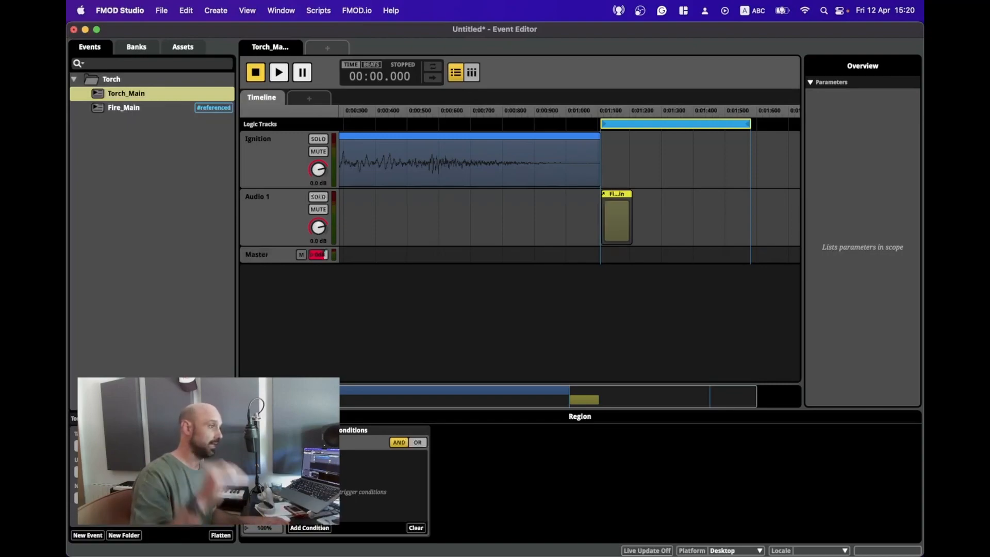
# Step: Extend the start of the Fire_Main instrument back to the beginning of the timeline
pyautogui.click(616, 218)
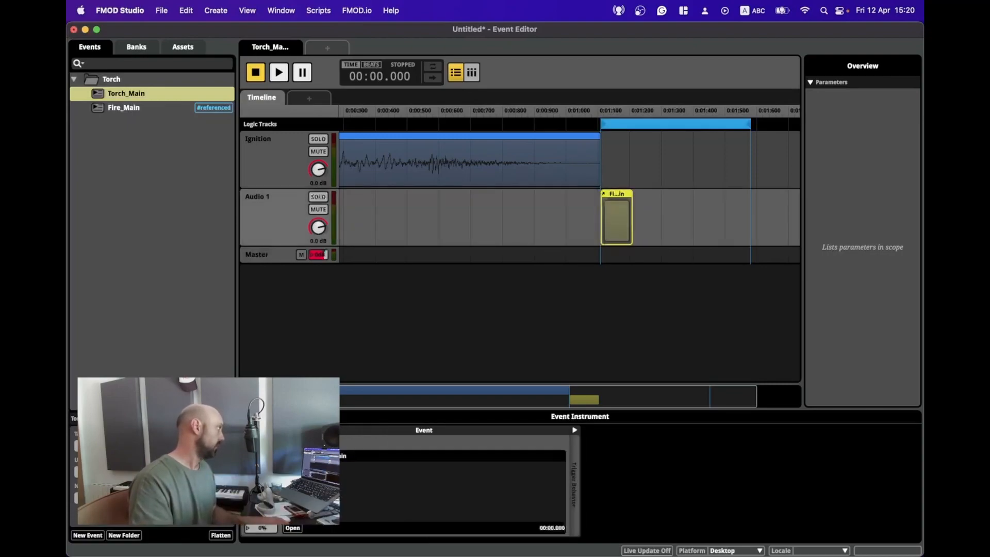
pyautogui.moveTo(602, 217); pyautogui.dragTo(341, 216)
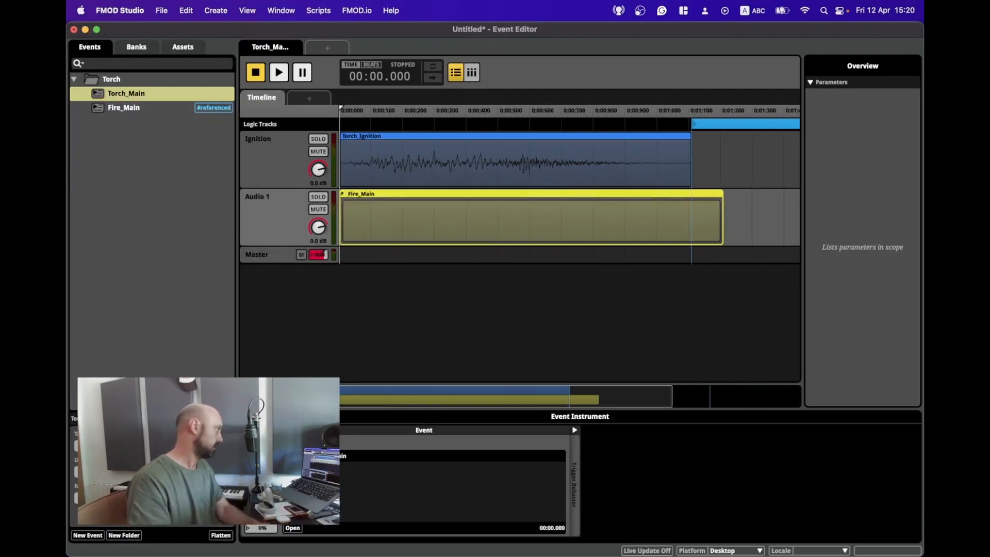
pyautogui.scroll(-5, 515, 206)
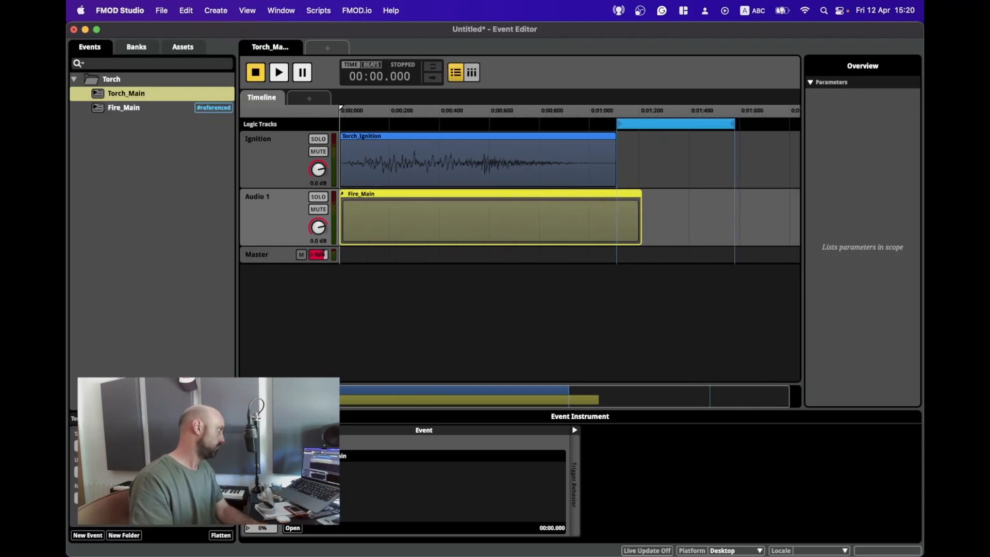
# Step: Extend the end of the Fire_Main instrument to the end of the loop region and rename its track Fire_Main
pyautogui.moveTo(641, 217); pyautogui.dragTo(731, 225)
pyautogui.doubleClick(257, 197)
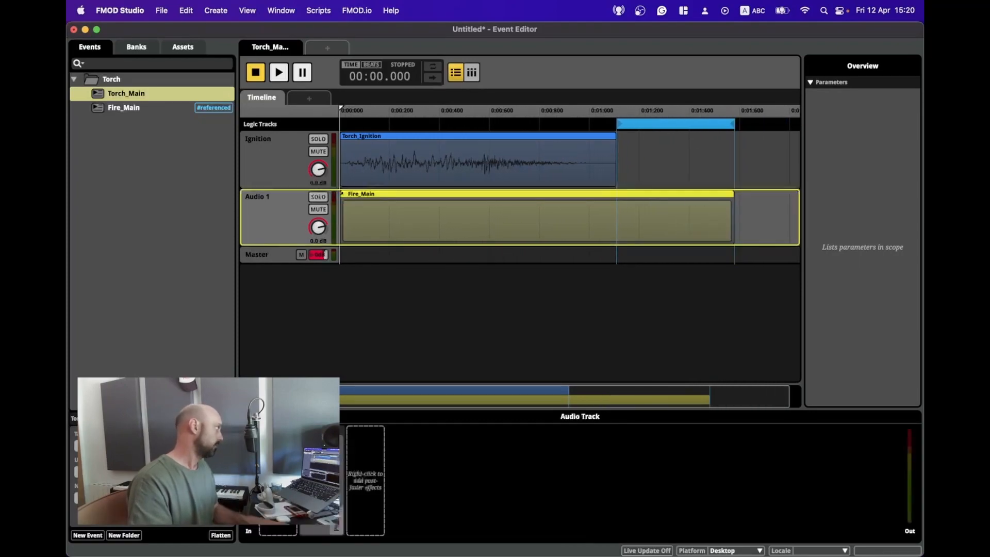
pyautogui.write('Fire_Main')
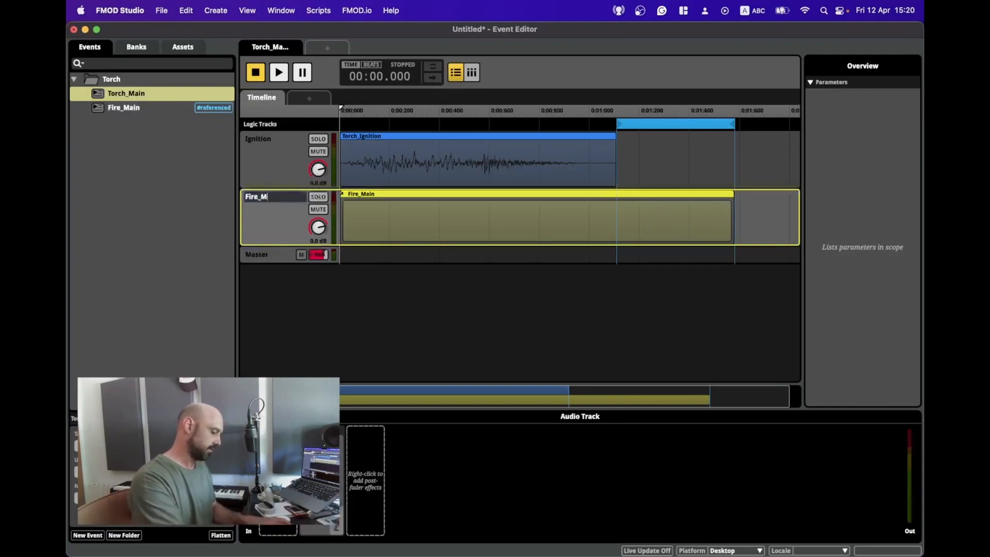
pyautogui.press('Return')
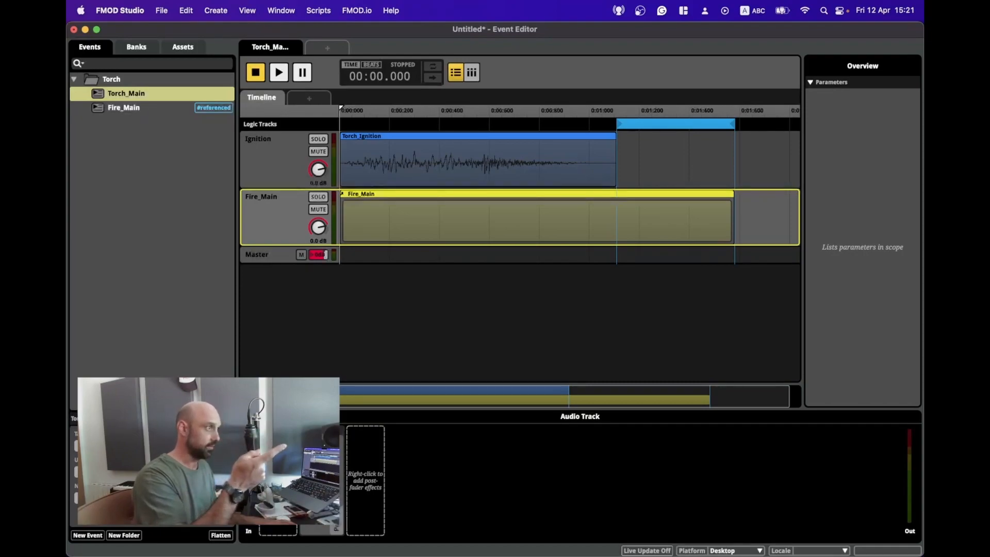
# Step: Play Torch_Main to check the transition from the ignition into the looping fire, and stop playback
pyautogui.press('space')
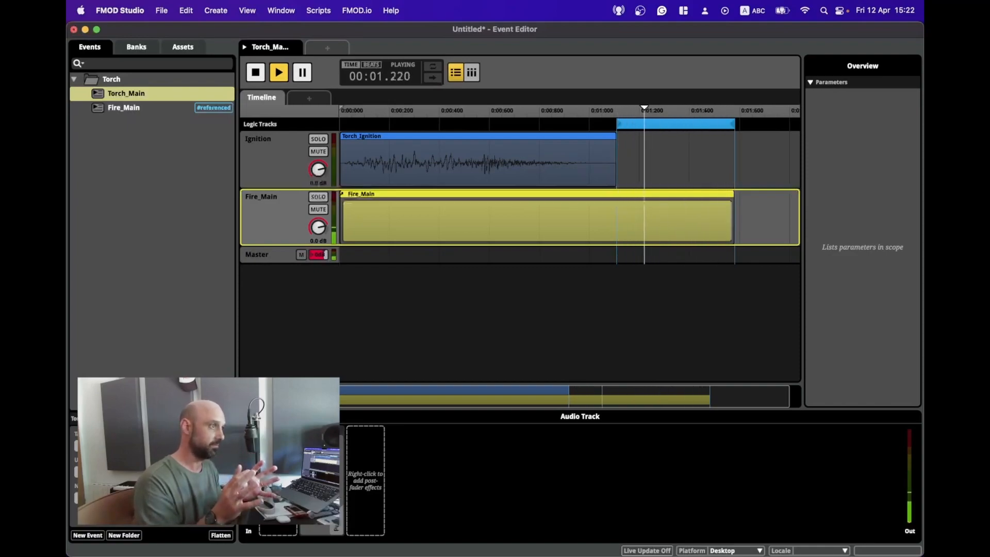
pyautogui.press('space')
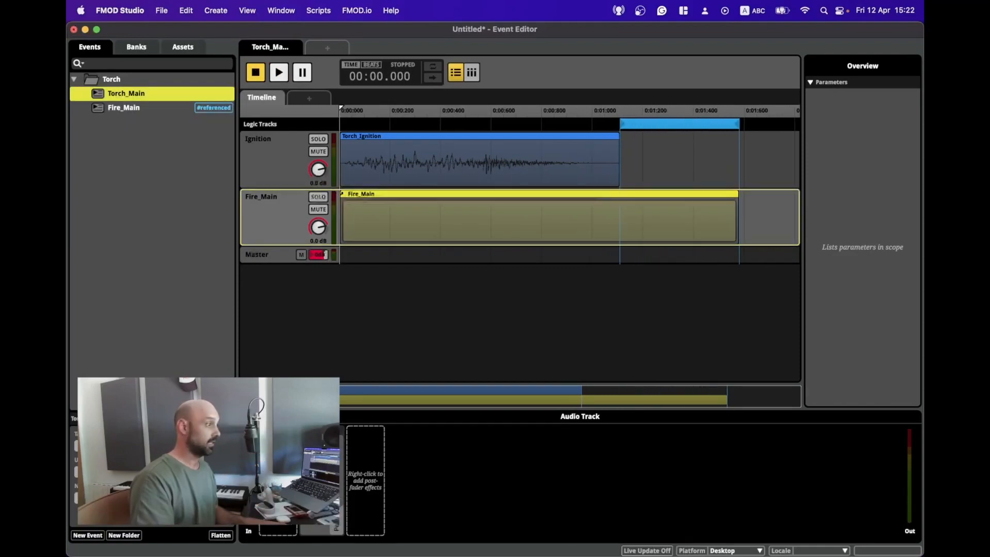
# Step: Add an audio track below Fire_Main in Torch_Main and create an event named Fire_Rumble in the Torch folder
pyautogui.rightClick(264, 218)
pyautogui.click(291, 225)
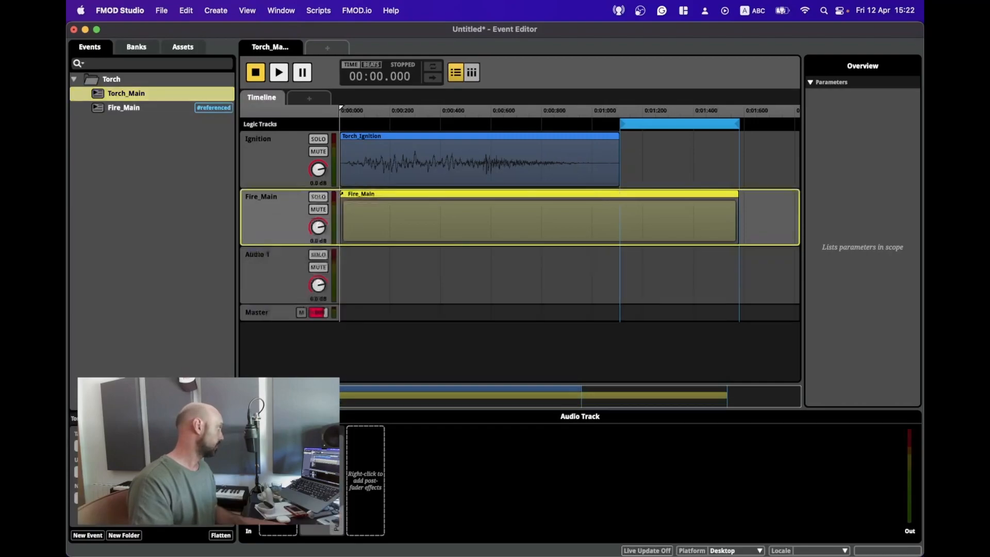
pyautogui.rightClick(124, 80)
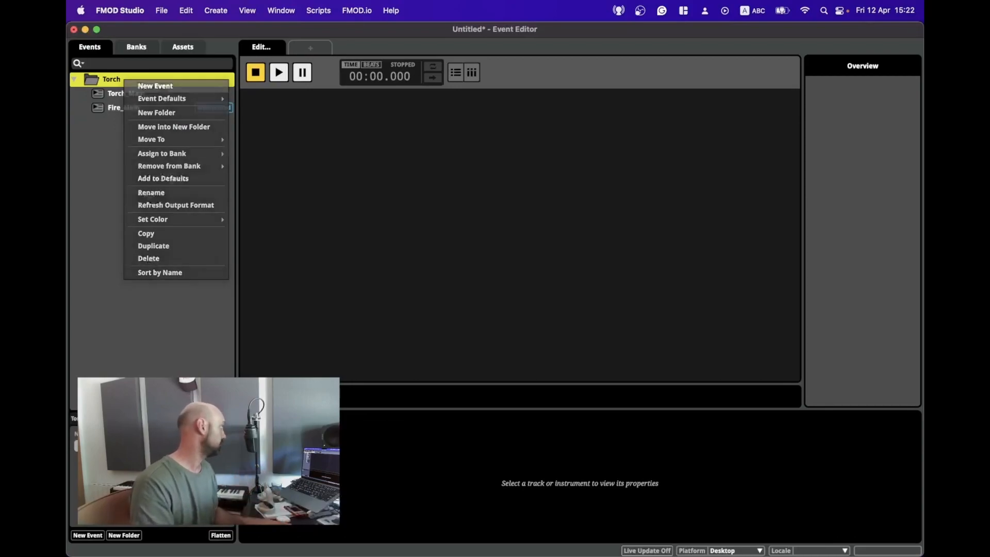
pyautogui.click(155, 86)
pyautogui.write('Fi')
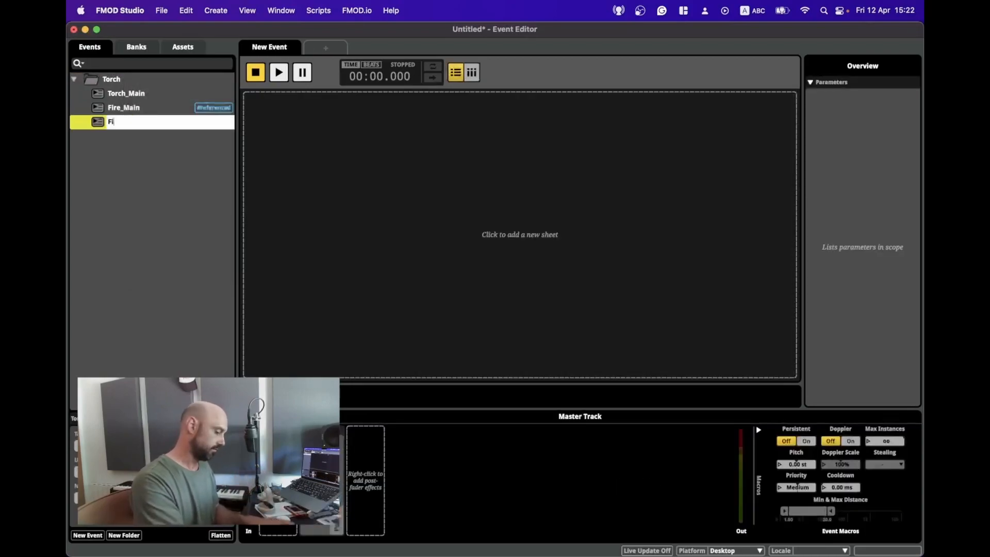
pyautogui.write('re_Rumble')
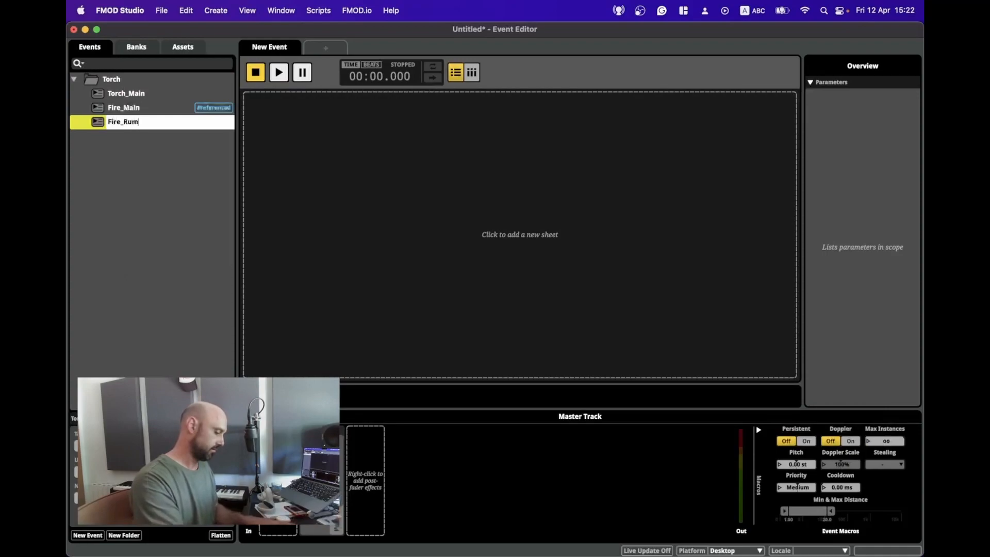
pyautogui.press('Return')
# Step: Give the Fire_Rumble event an action sheet containing a single instrument
pyautogui.click(394, 204)
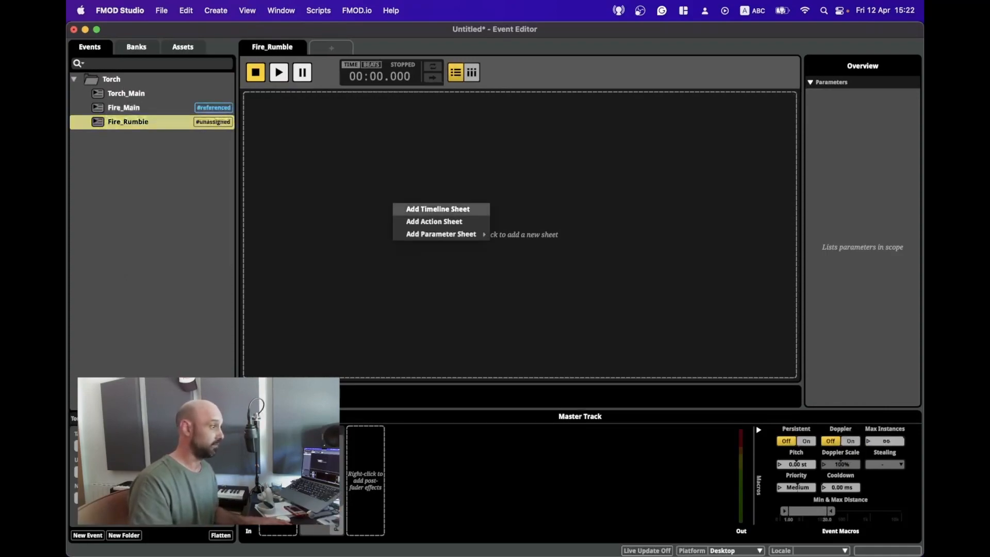
pyautogui.click(434, 221)
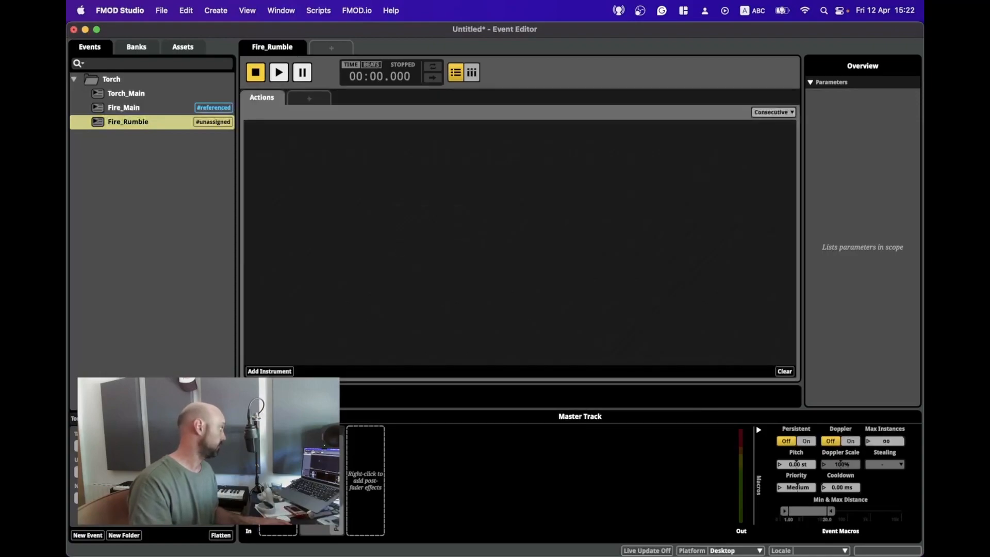
pyautogui.click(269, 371)
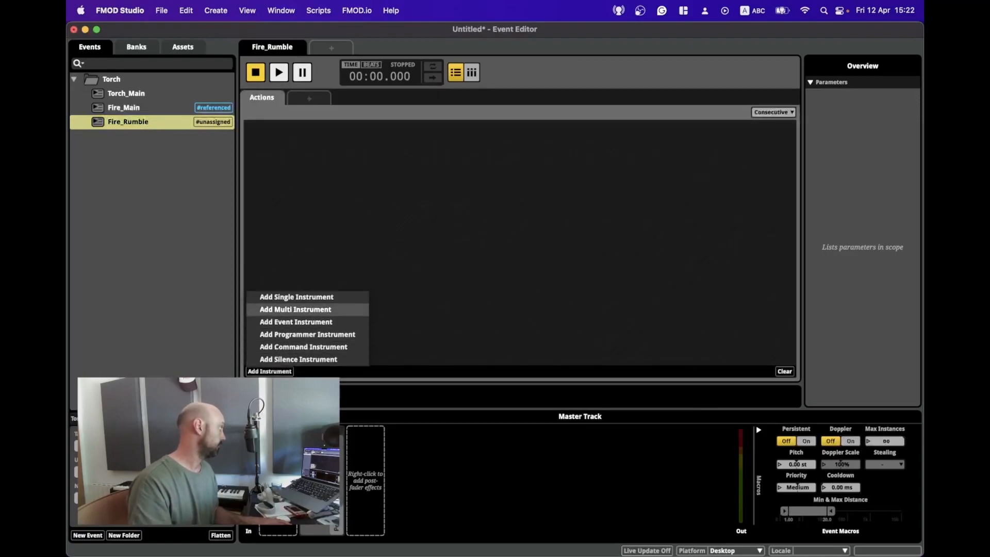
pyautogui.click(281, 295)
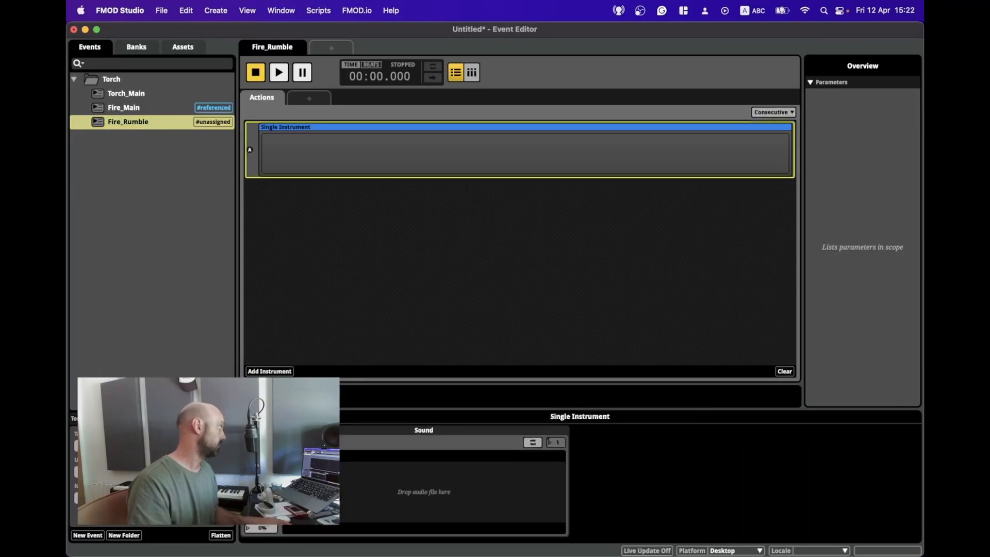
# Step: Load Torch_LowRumble.wav from the FireTorch_Demo folder into Fire_Rumble's single instrument and enable looping
pyautogui.press('super+Tab')
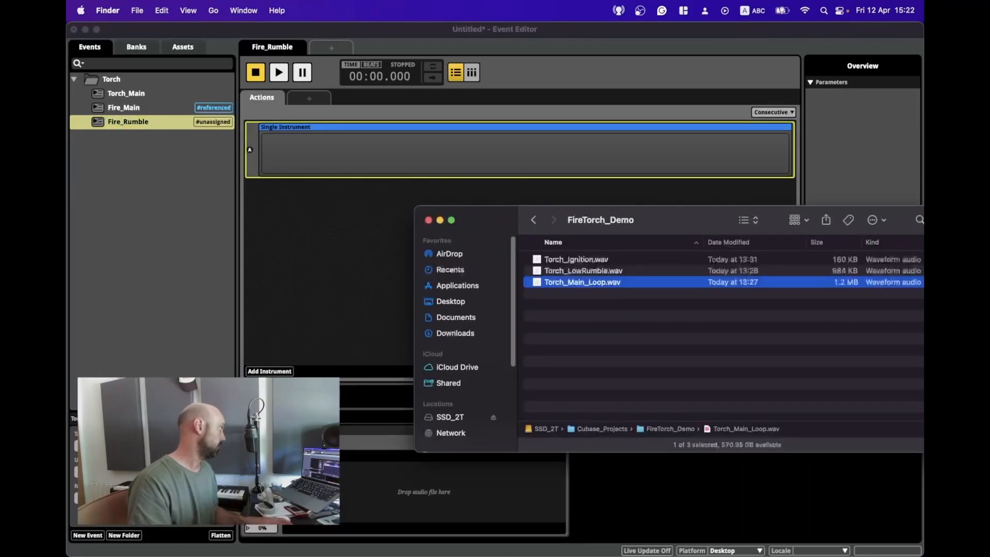
pyautogui.click(583, 271)
pyautogui.moveTo(590, 277); pyautogui.dragTo(351, 469)
pyautogui.click(533, 442)
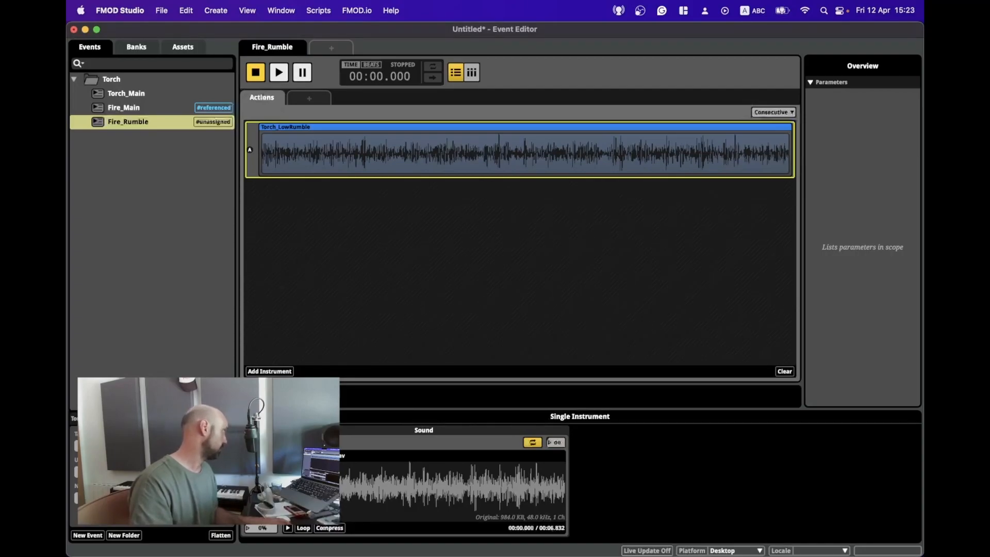
# Step: Rename the empty Audio 1 track in Torch_Main as Fire)Rumble
pyautogui.click(126, 94)
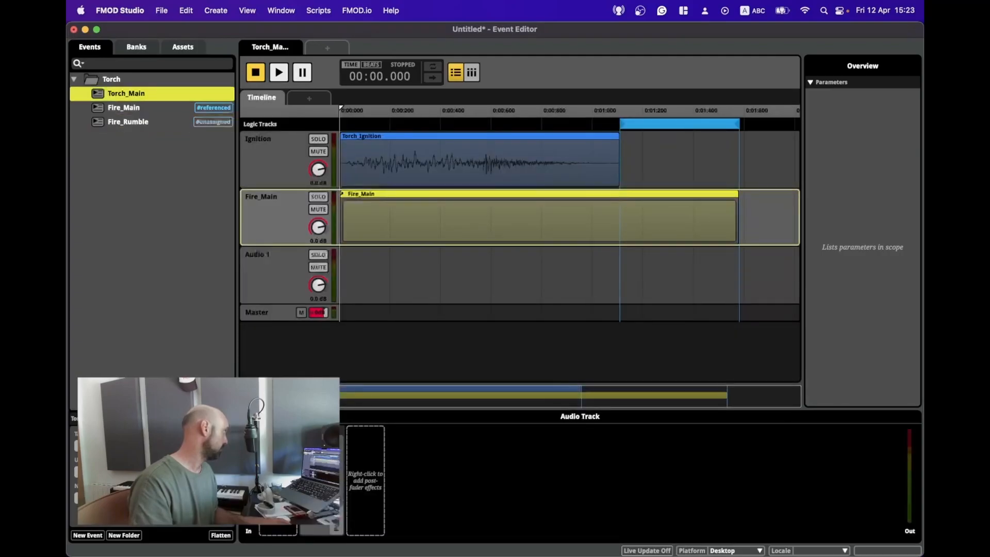
pyautogui.click(273, 276)
pyautogui.press('super+r')
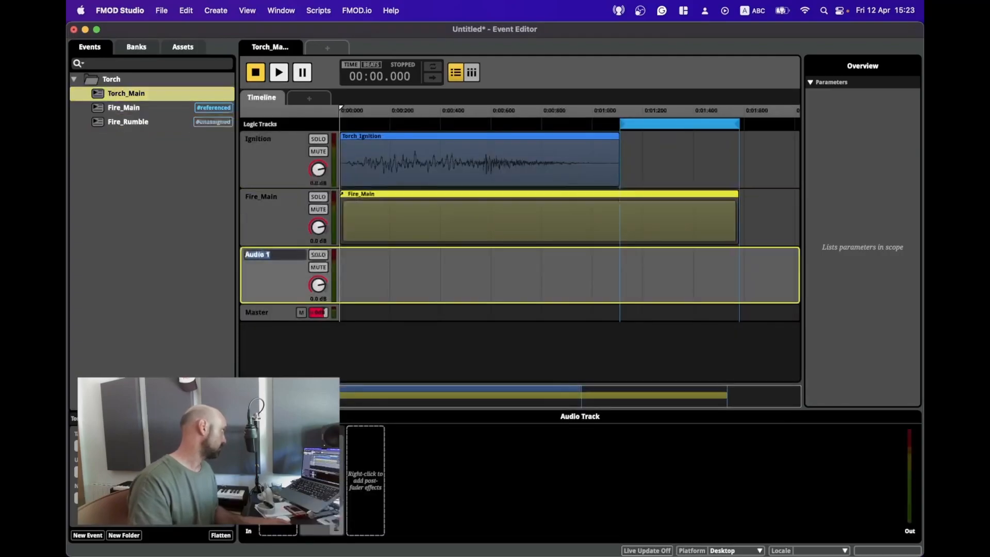
pyautogui.write('Fire)')
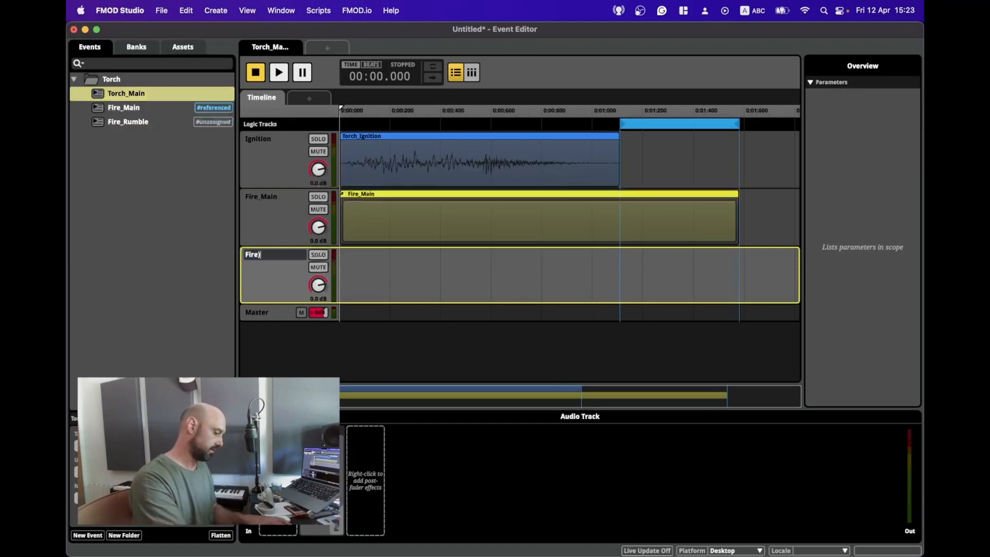
pyautogui.write('Rumble')
pyautogui.press('Return')
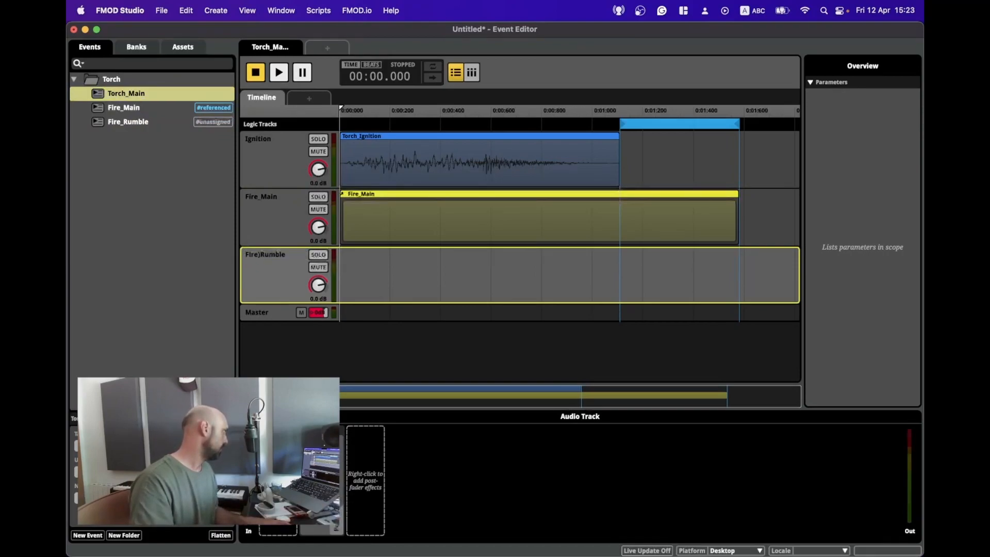
# Step: Place the Fire_Rumble event at the start of the empty track, extend it to the loop region's end, and play the result
pyautogui.moveTo(128, 121); pyautogui.dragTo(341, 275)
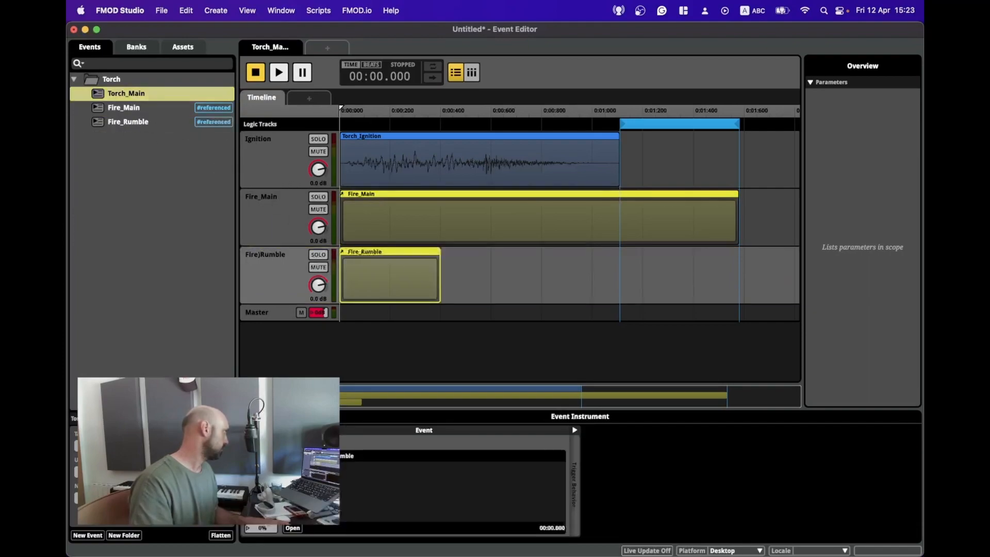
pyautogui.moveTo(439, 276); pyautogui.dragTo(738, 276)
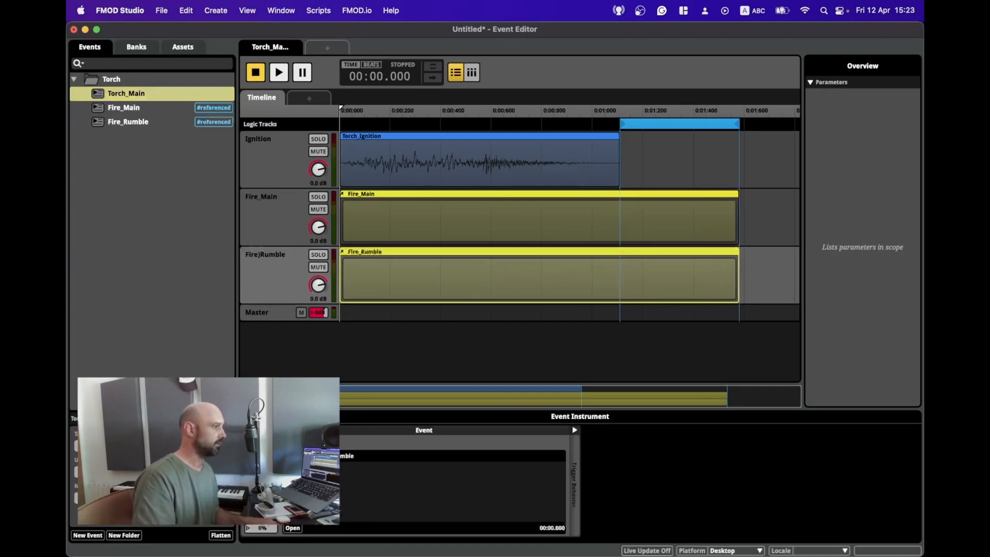
pyautogui.press('space')
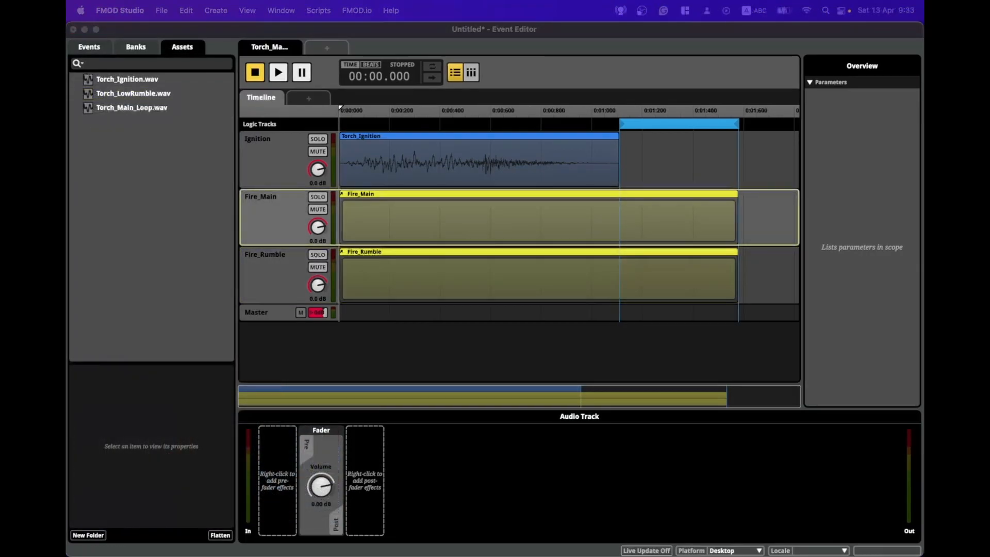
# Step: Add volume automation to the Fire_Rumble track
pyautogui.click(274, 277)
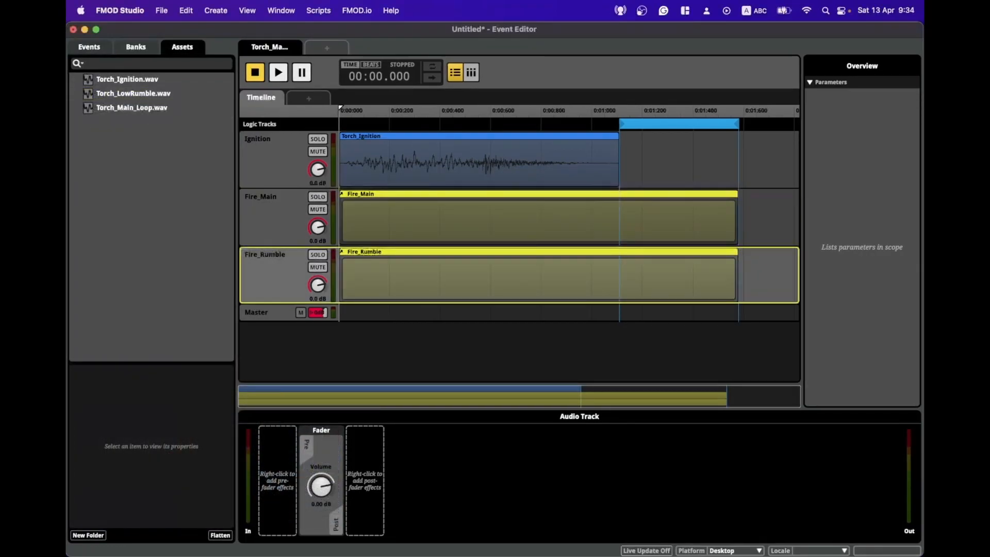
pyautogui.rightClick(322, 486)
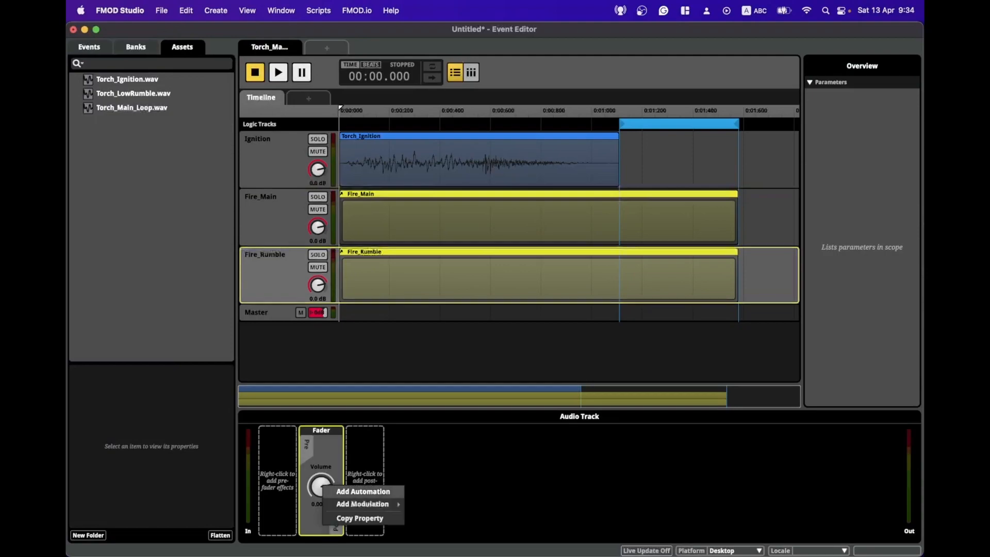
pyautogui.click(363, 491)
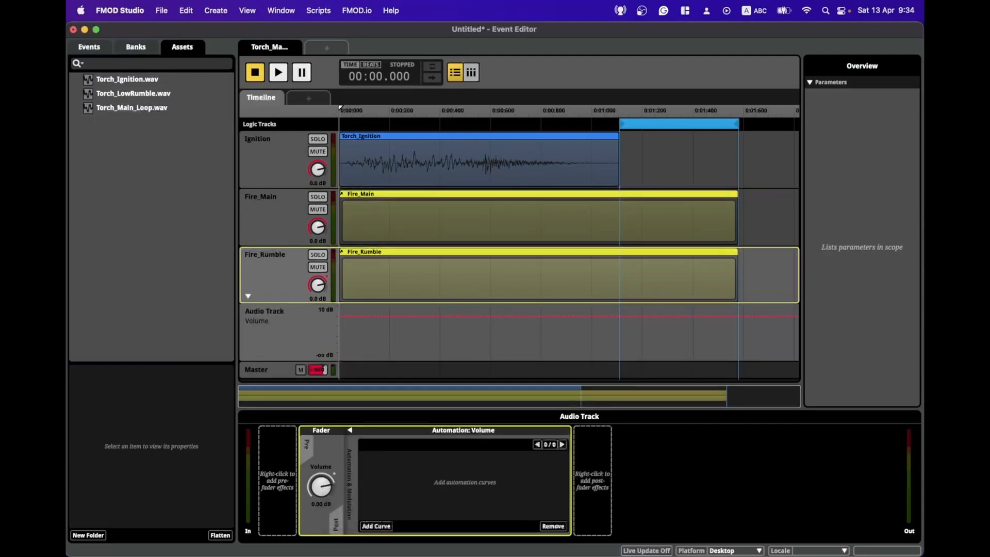
# Step: Add an automation curve driven by a new local continuous parameter named Torch_Velocity with a range of 0 to 3
pyautogui.click(376, 526)
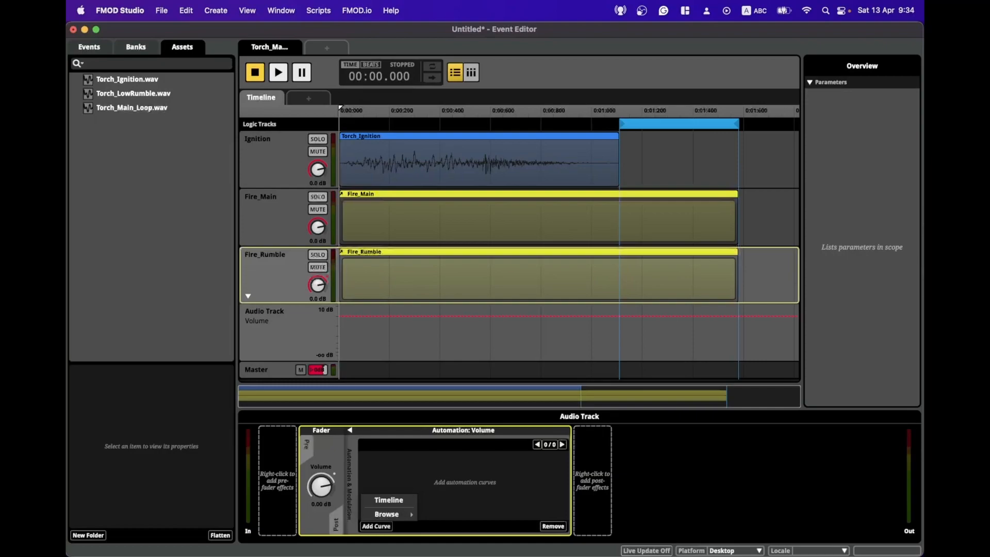
pyautogui.moveTo(386, 514)
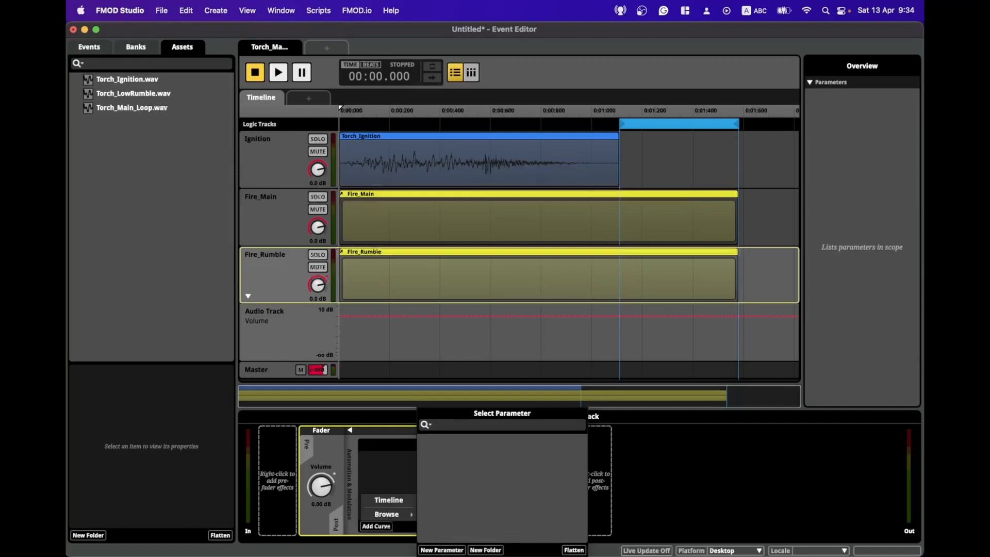
pyautogui.click(442, 549)
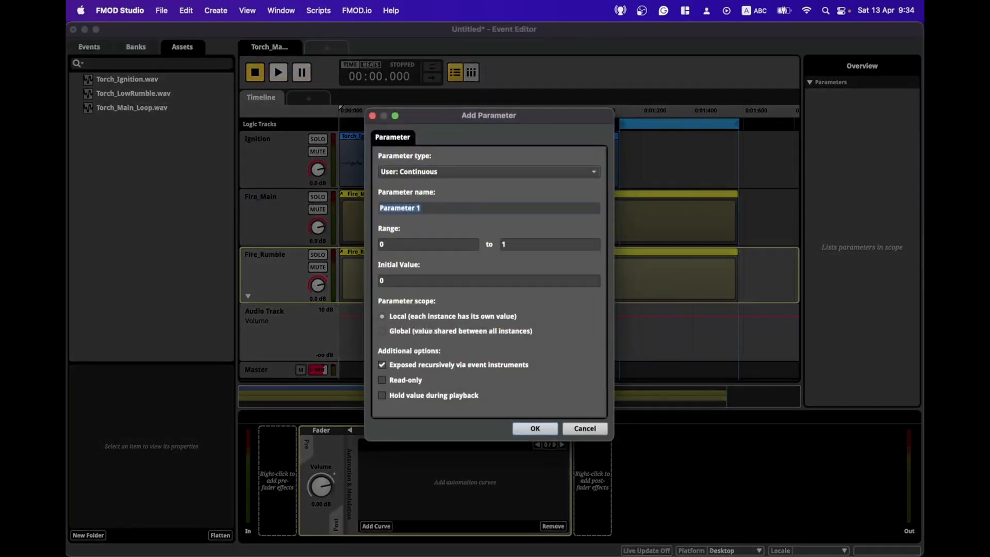
pyautogui.write('To')
pyautogui.click(511, 244)
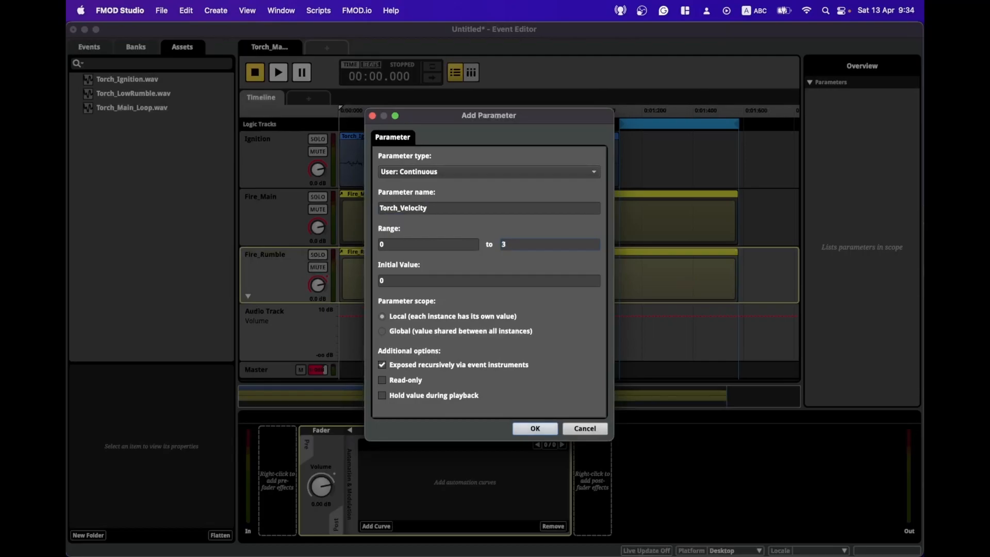
pyautogui.write('3')
pyautogui.press('Return')
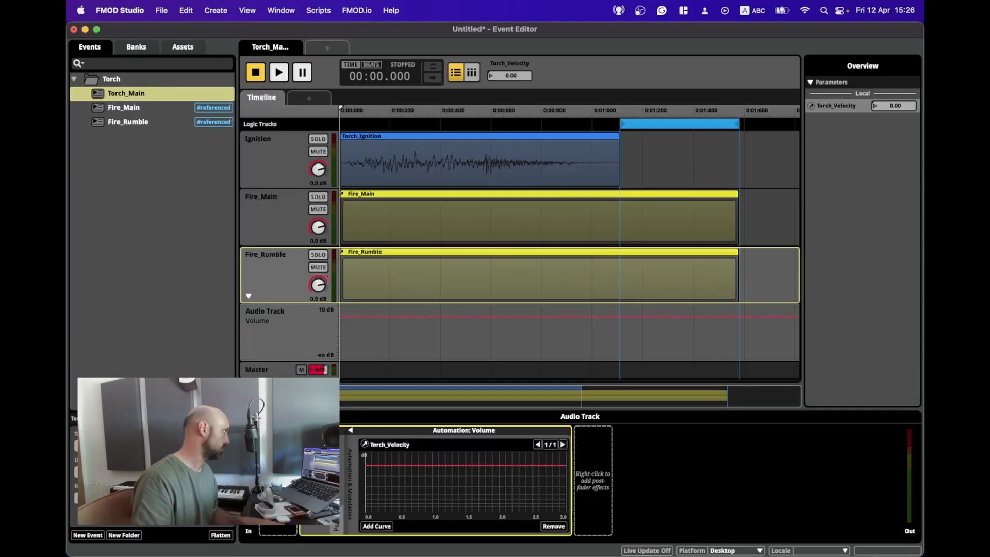
# Step: Shape the Fire_Rumble volume curve to rise from -40 dB at Torch_Velocity 0 to 0 dB at about 1.5
pyautogui.moveTo(875, 106)
pyautogui.mouseDown()
pyautogui.moveTo(915, 105)
pyautogui.moveTo(873, 106)
pyautogui.mouseUp()
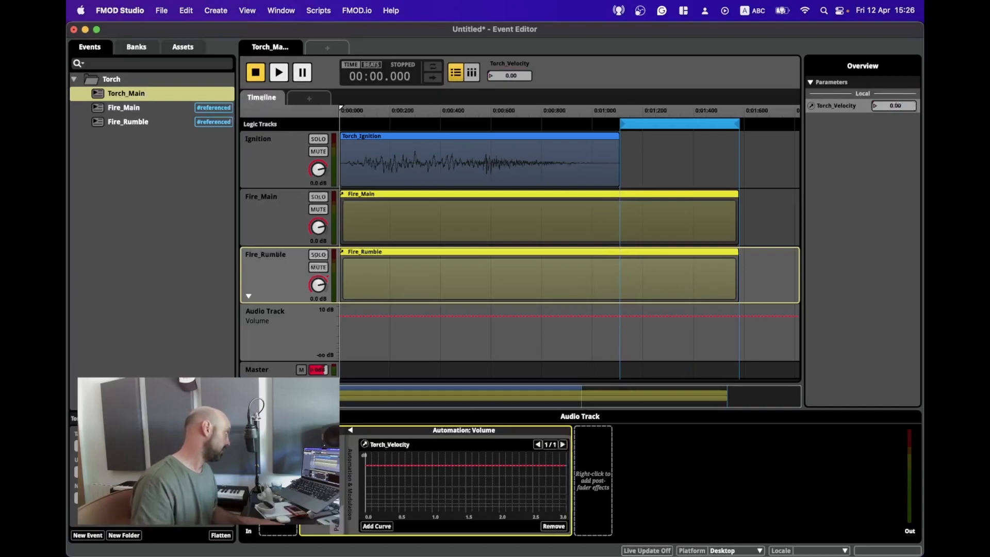
pyautogui.click(470, 465)
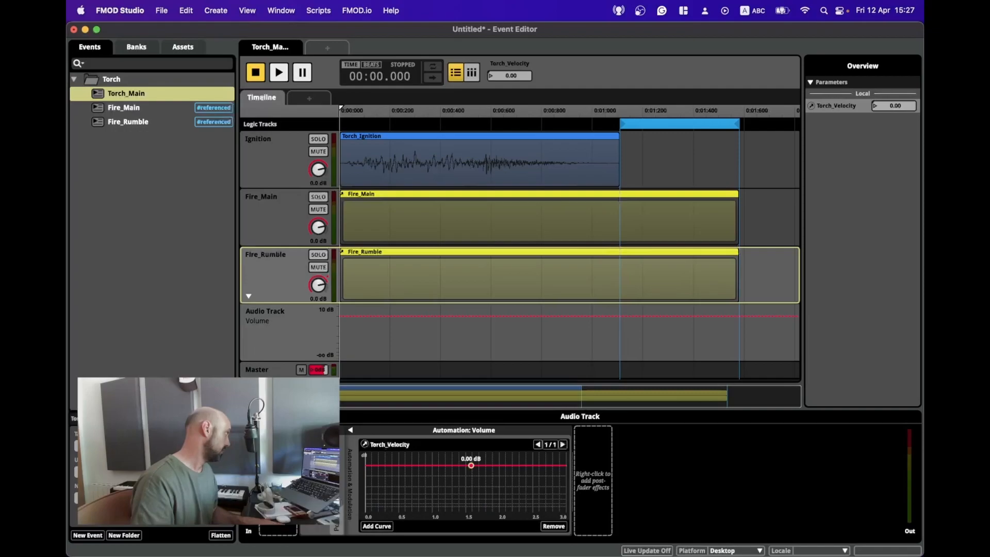
pyautogui.moveTo(366, 465); pyautogui.dragTo(366, 499)
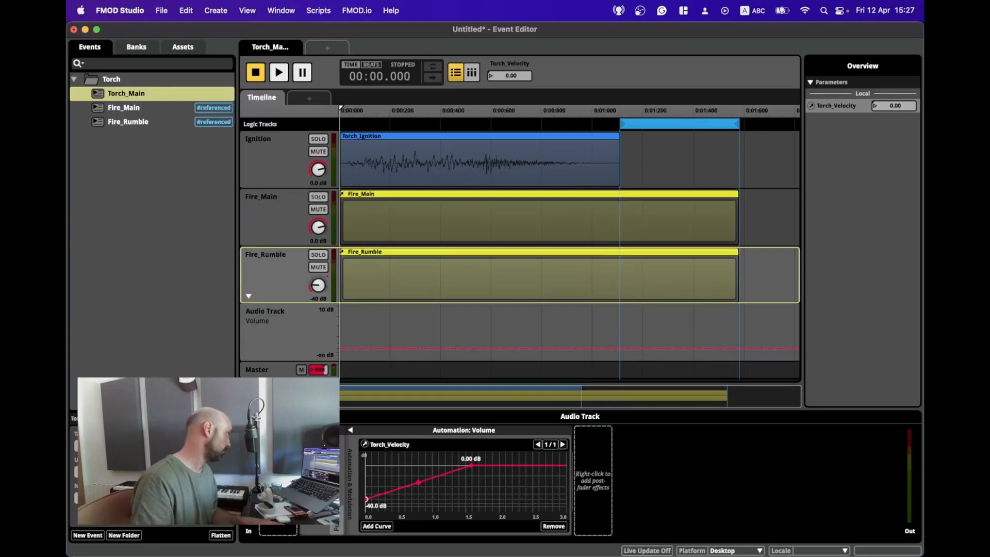
# Step: Try out the Torch_Velocity control and play Torch_Main to audition the rumble's volume automation
pyautogui.moveTo(510, 76); pyautogui.dragTo(509, 47)
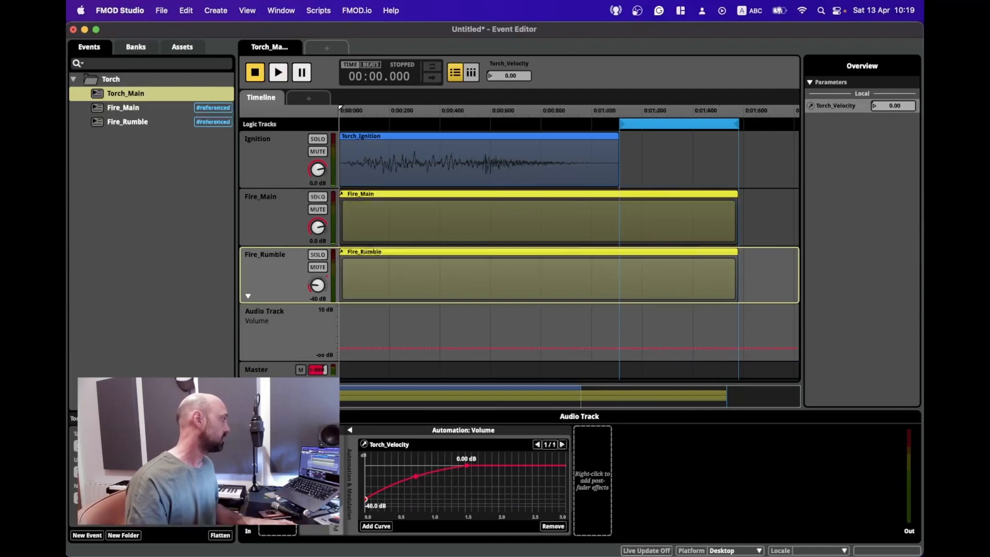
pyautogui.press('space')
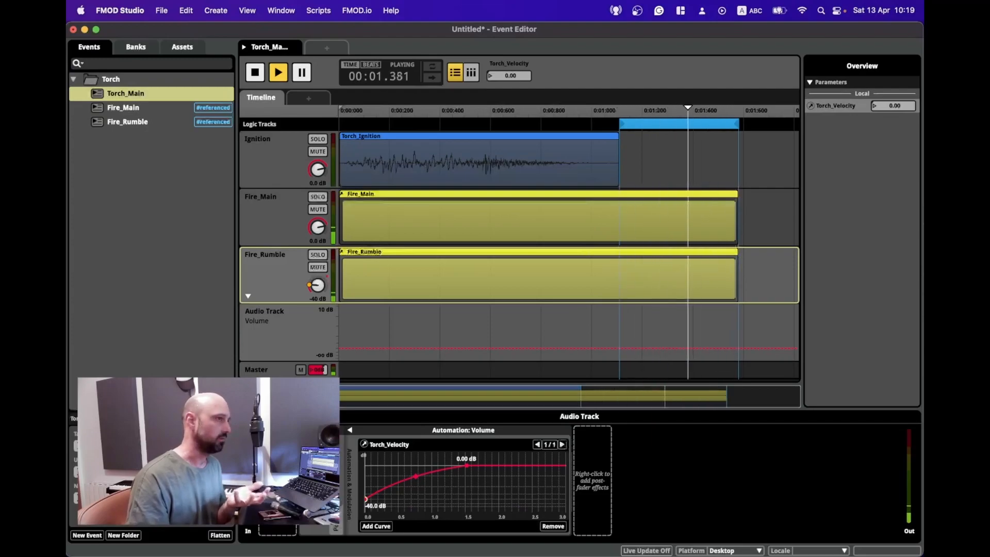
# Step: Raise Torch_Velocity while Torch_Main plays to hear how the rumble's volume responds
pyautogui.moveTo(509, 76)
pyautogui.mouseDown()
pyautogui.moveTo(509, 46)
pyautogui.moveTo(509, 69)
pyautogui.mouseUp()
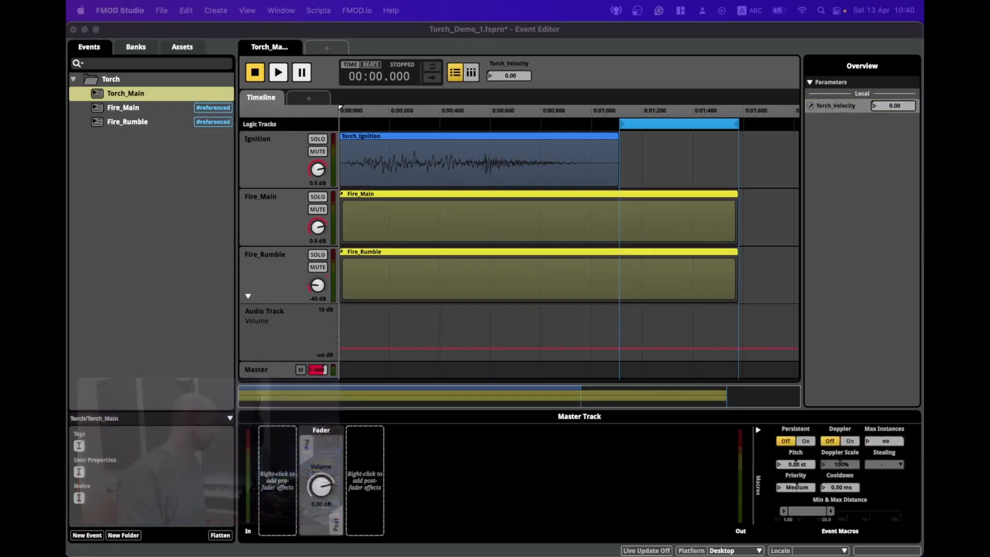
# Step: Enable asymmetric seek speed on the Torch_Velocity parameter and adjust its ascending and descending speeds
pyautogui.click(836, 107)
pyautogui.click(845, 153)
pyautogui.click(850, 106)
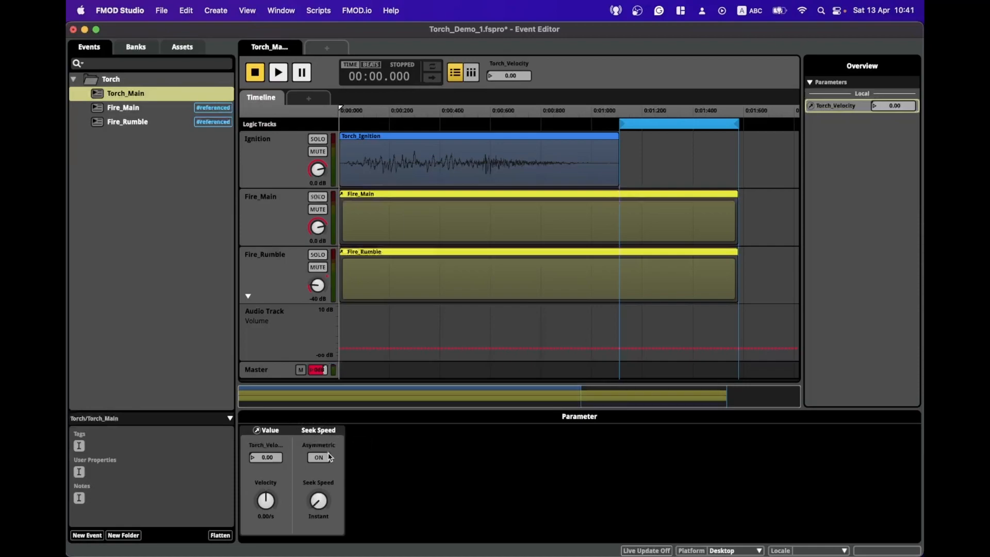
pyautogui.click(324, 460)
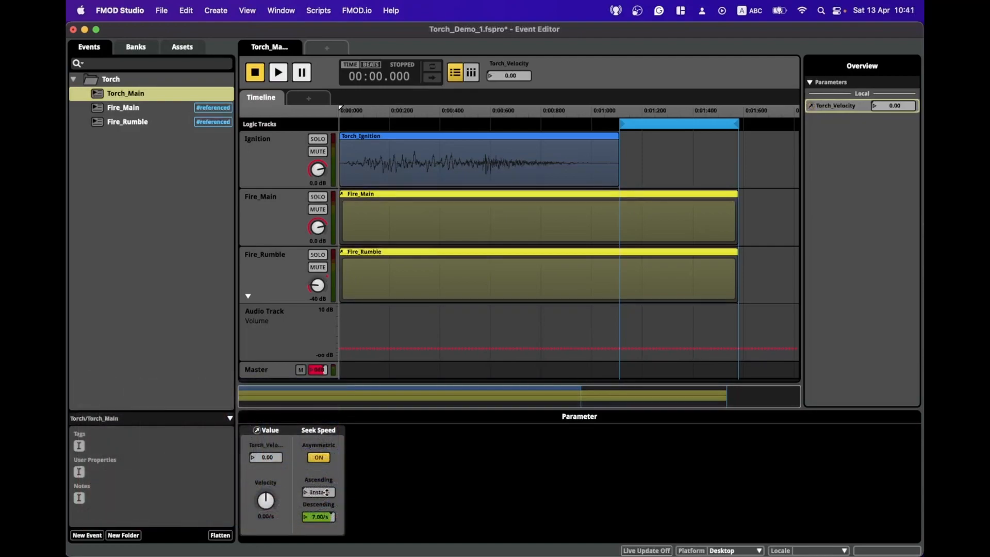
pyautogui.moveTo(326, 492); pyautogui.dragTo(327, 486)
pyautogui.moveTo(325, 516); pyautogui.dragTo(326, 518)
pyautogui.moveTo(323, 517); pyautogui.dragTo(324, 513)
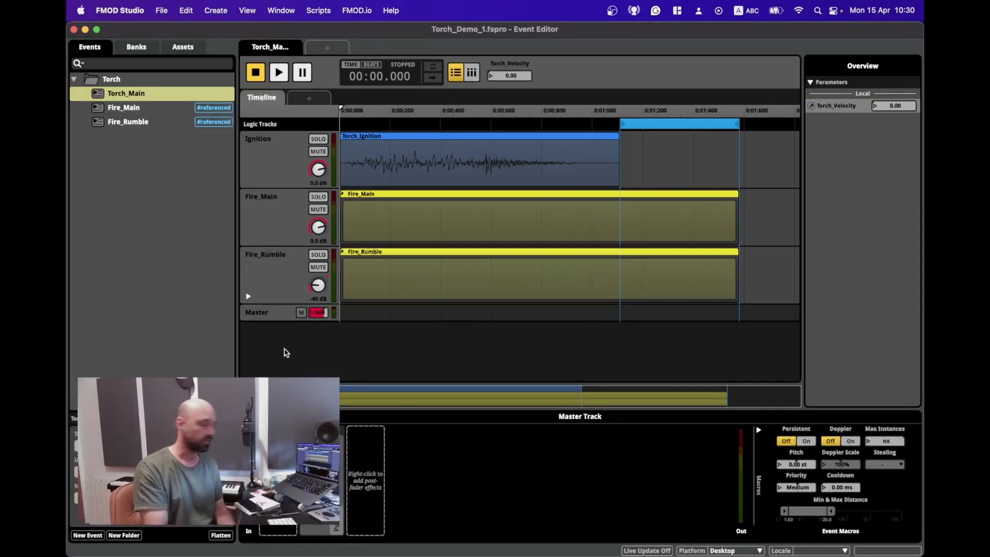
# Step: Add an FMOD Spatializer as a post-fader effect on Torch_Main's master track
pyautogui.click(270, 315)
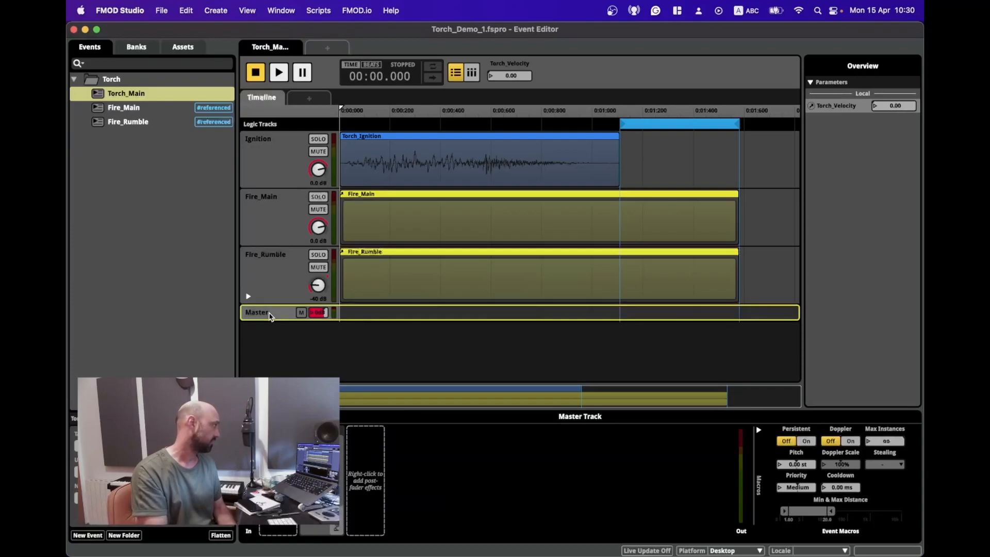
pyautogui.rightClick(361, 472)
pyautogui.moveTo(382, 480)
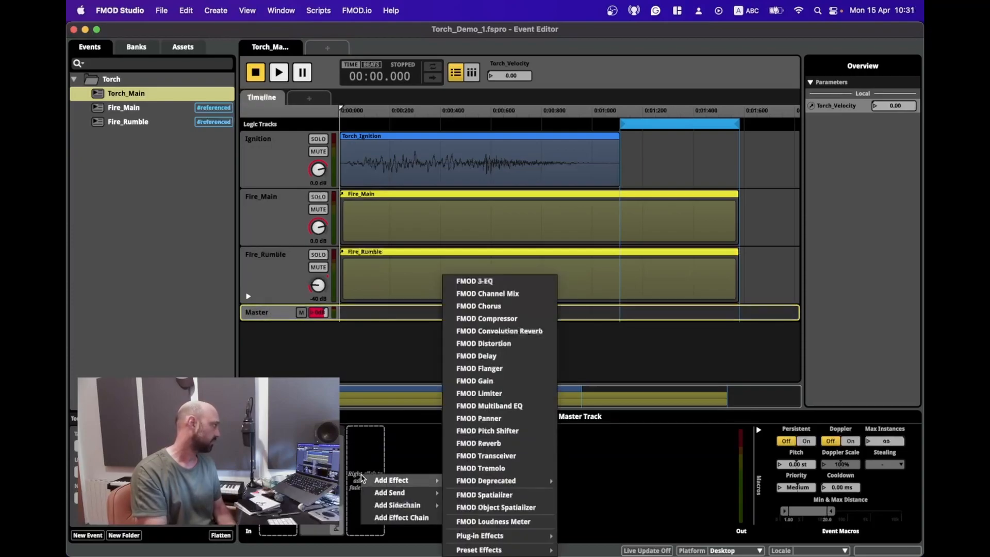
pyautogui.click(539, 498)
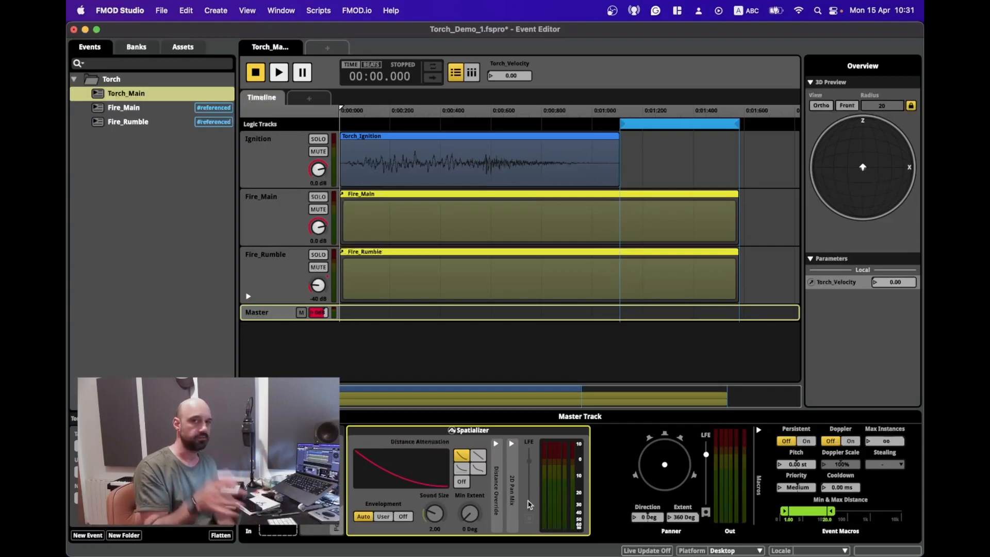
# Step: Switch the Spatializer's envelopment to User and raise its sound size
pyautogui.click(391, 517)
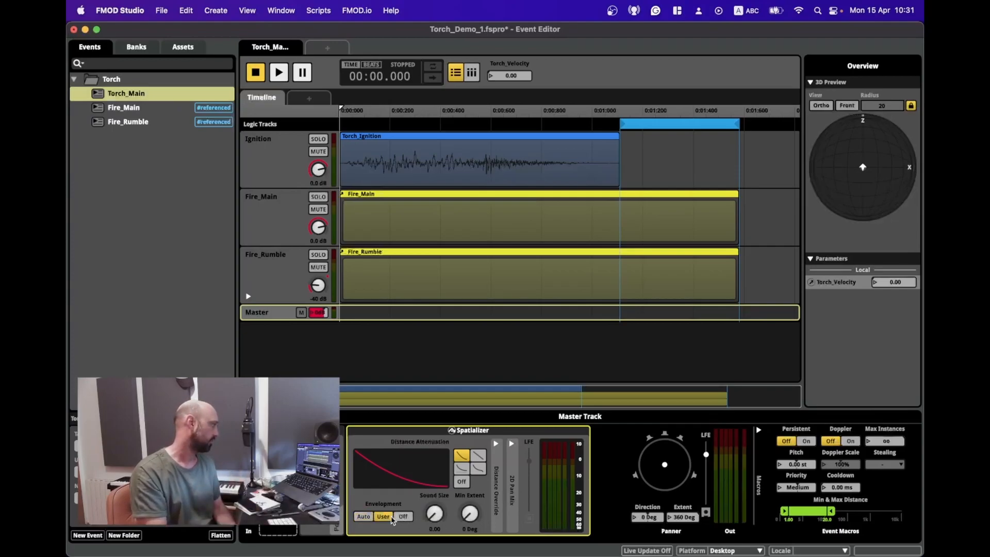
pyautogui.moveTo(436, 516); pyautogui.dragTo(436, 507)
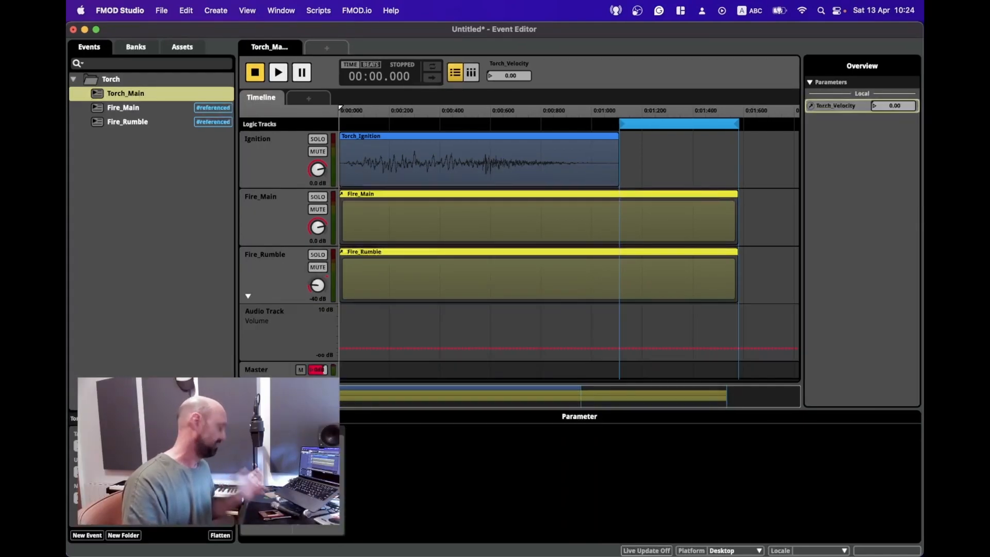
# Step: Save the project in the Torch_Demo folder under a name starting with "Torch_"
pyautogui.press('super+s')
pyautogui.write('Torch_')
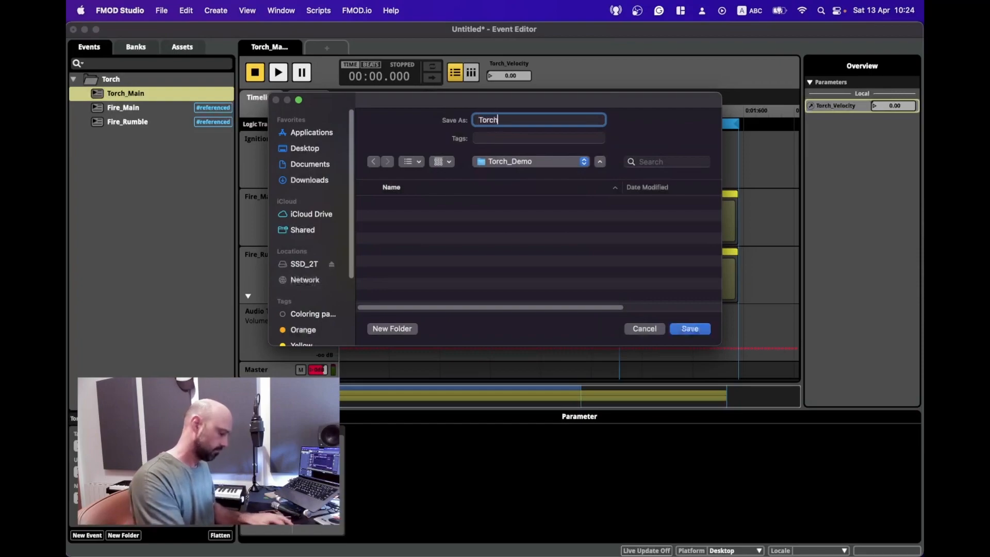